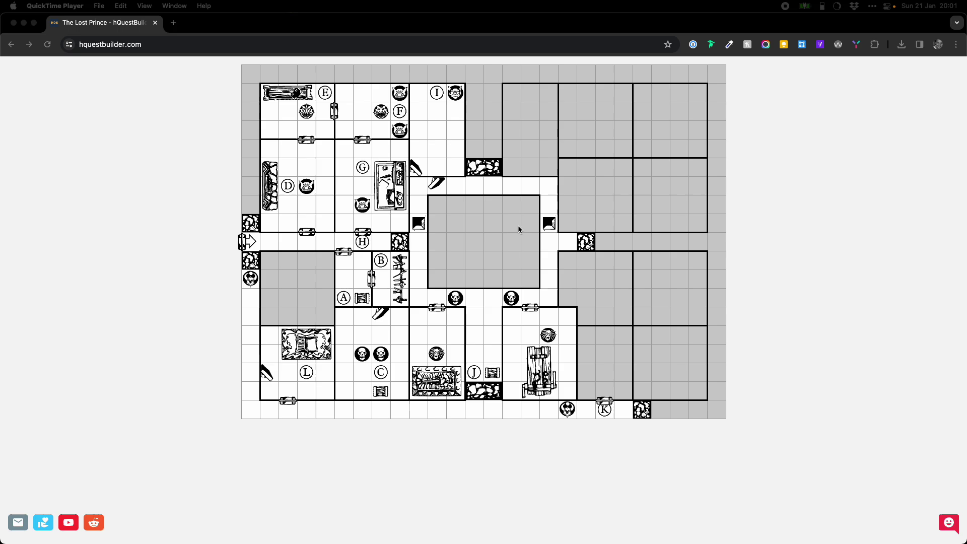
- Show the builder's symbol palette and quest sidebar, and open the Cloud Save & Share section
left_click(488, 239)
left_click(474, 227)
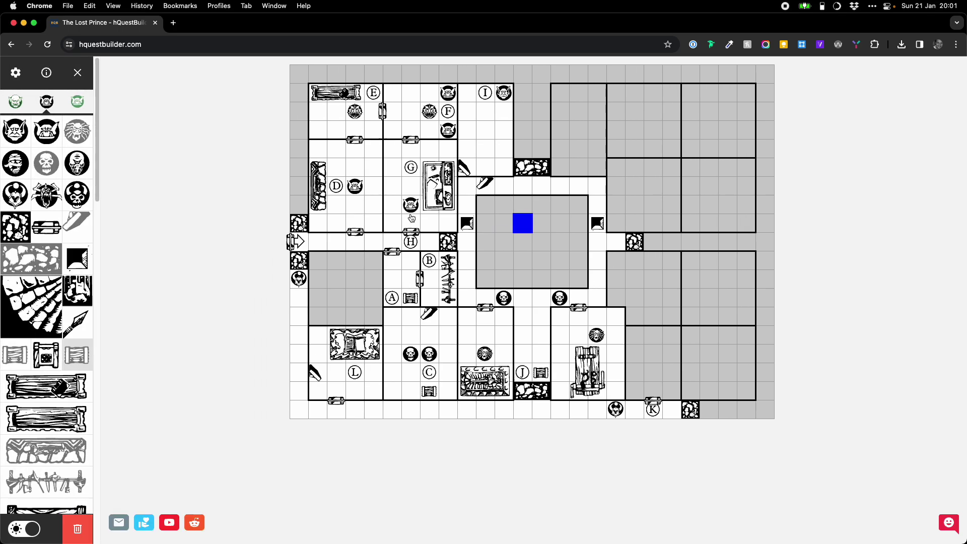
left_click(16, 72)
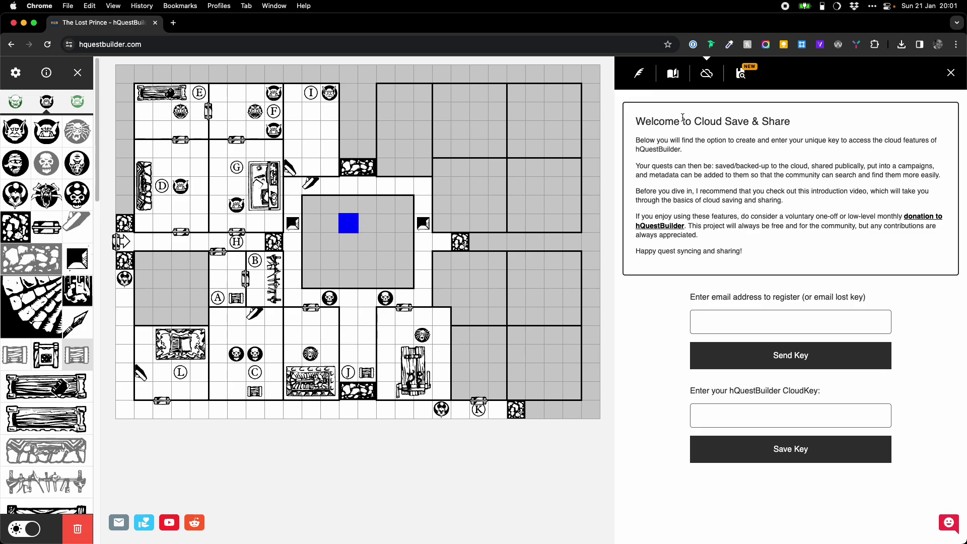
left_click(639, 74)
left_click(673, 74)
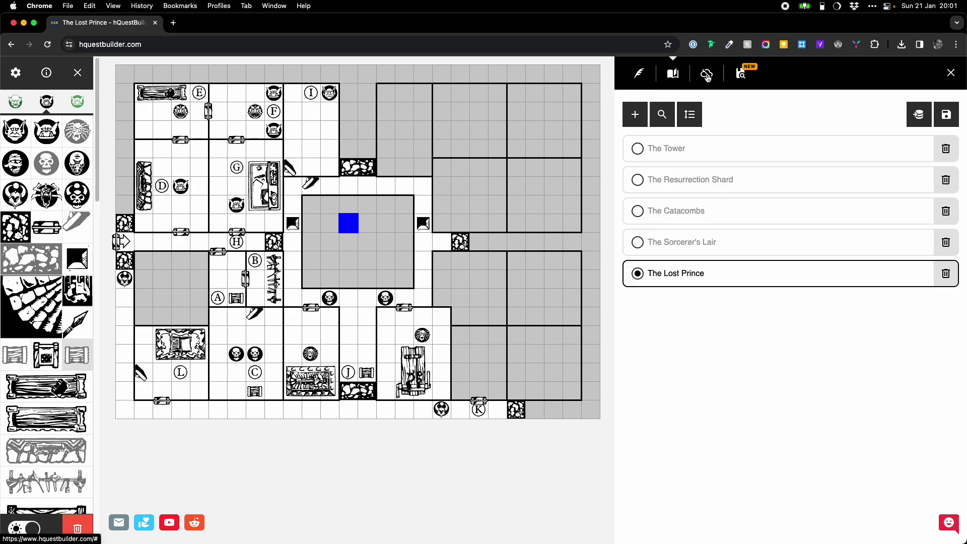
left_click(706, 74)
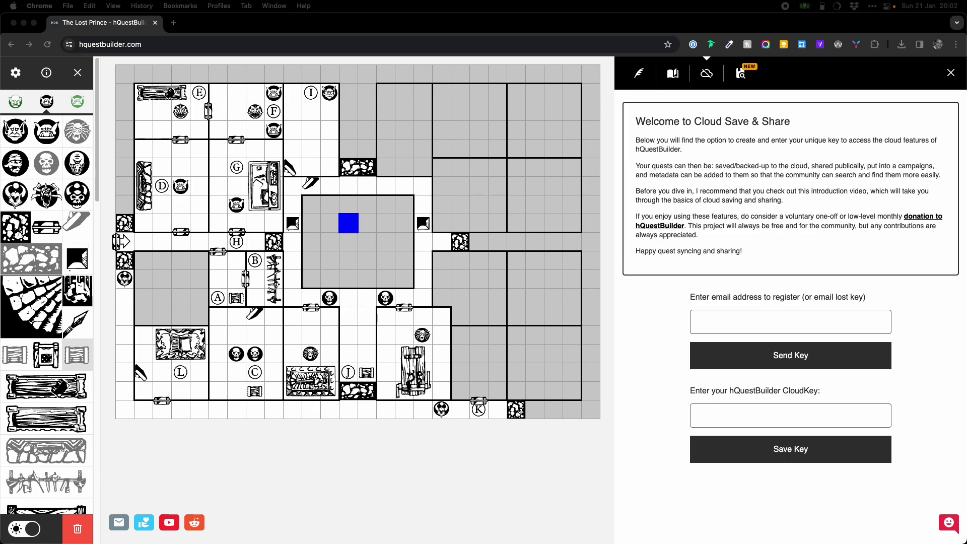
- Enter and save the hQuestBuilder CloudKey to activate cloud features, and dismiss the copyright reminder
left_click(759, 411)
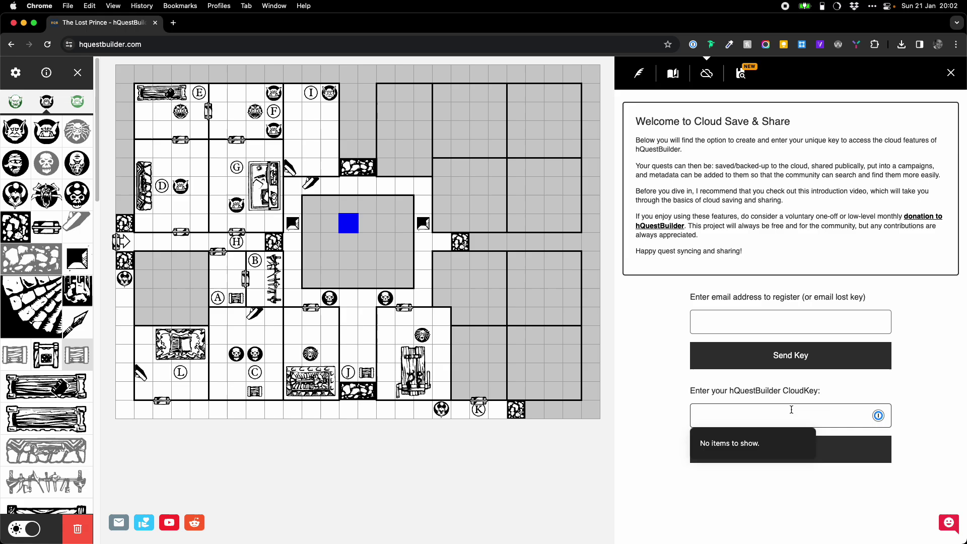
key("super+v")
left_click(872, 444)
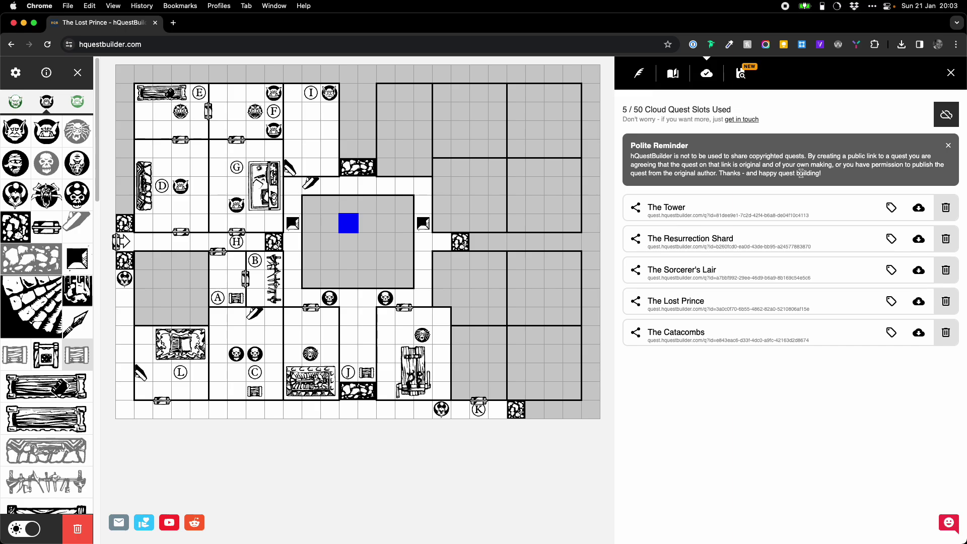
left_click(949, 146)
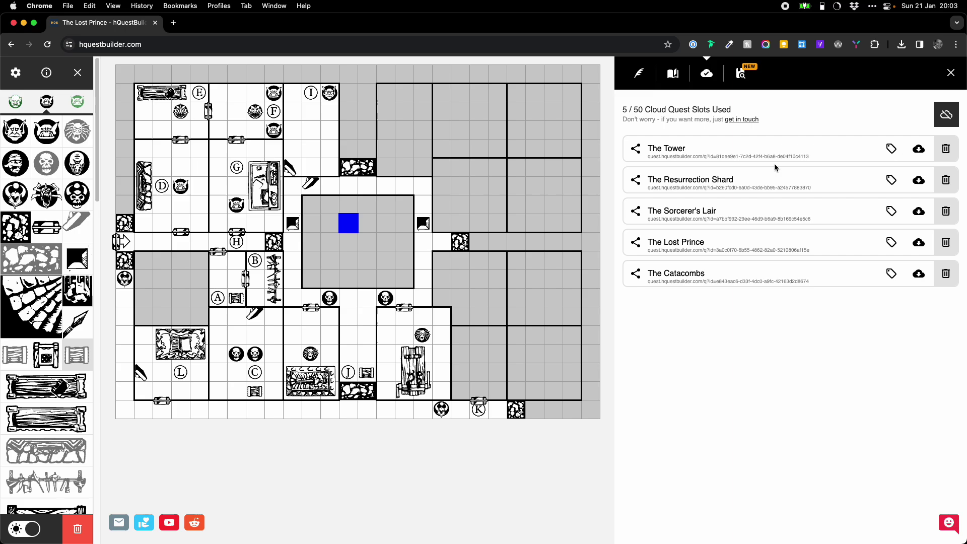
- Review the maps of the locally stored quests and the quest details of The Resurrection Shard
left_click(676, 74)
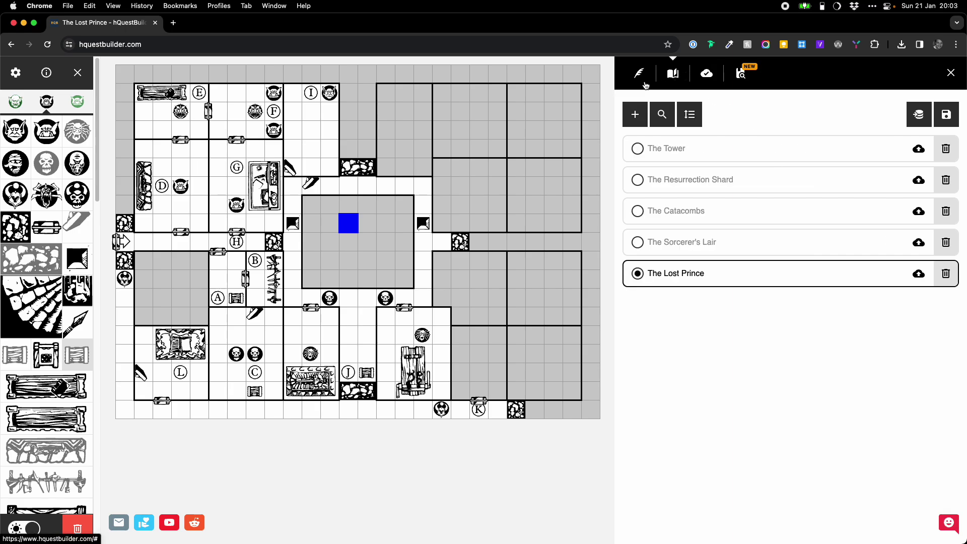
left_click(709, 149)
left_click(721, 177)
left_click(734, 212)
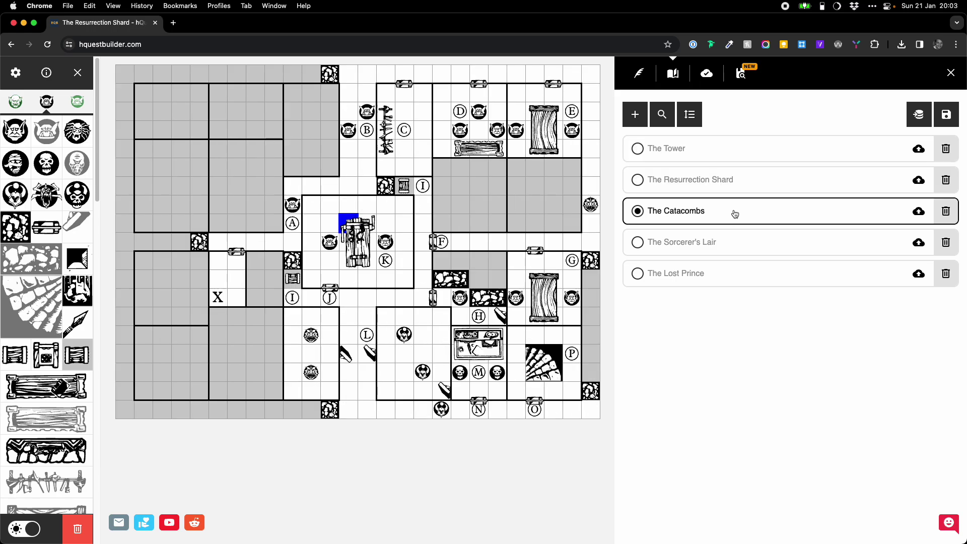
left_click(738, 244)
left_click(741, 274)
left_click(720, 181)
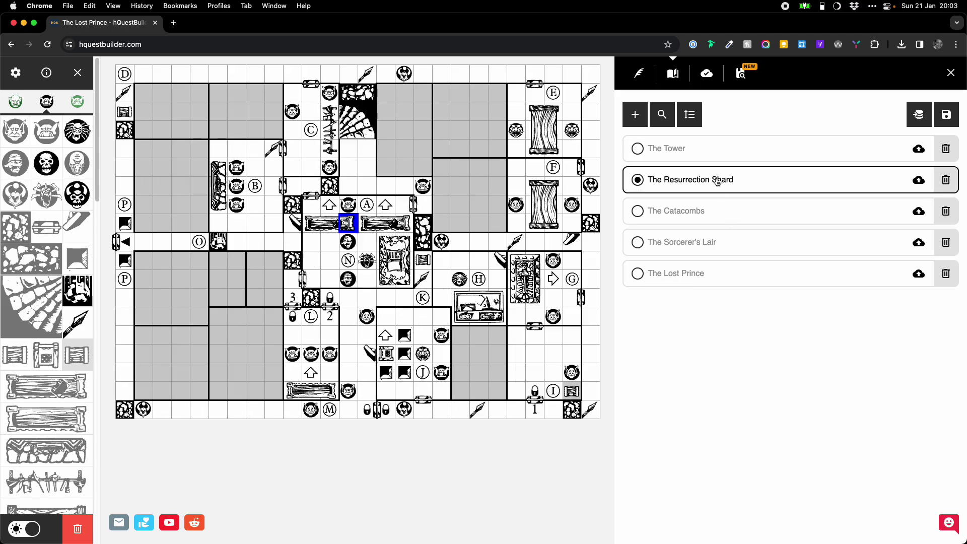
left_click(640, 73)
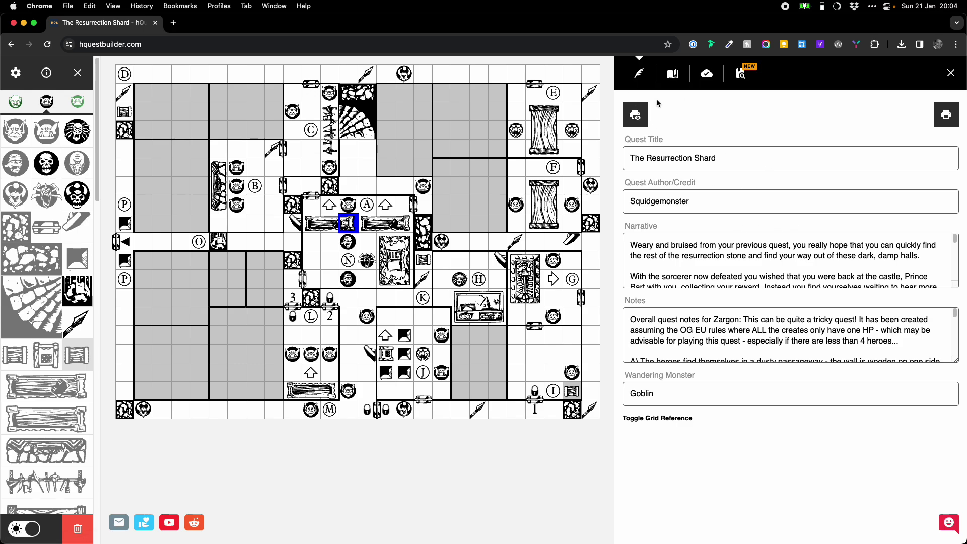
left_click(673, 74)
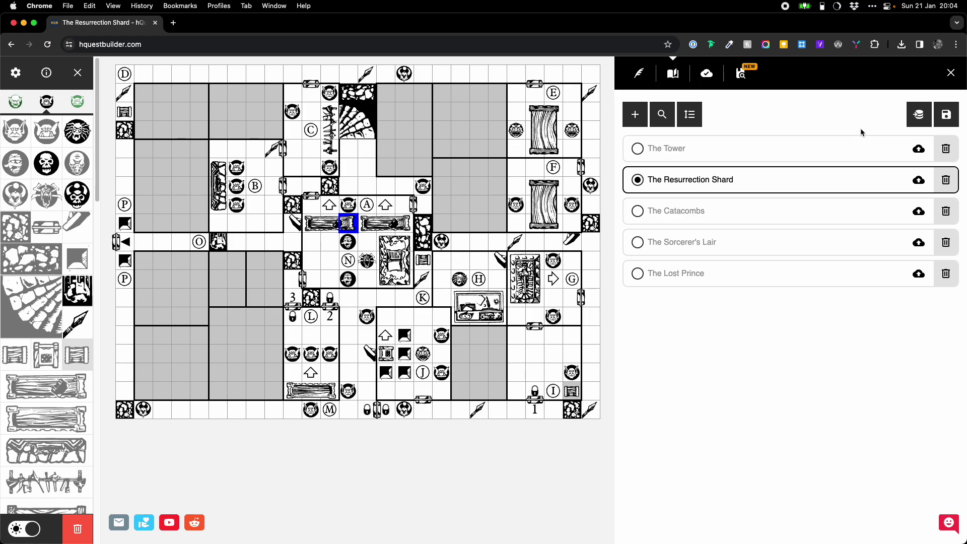
- Download a backup file of the local quests, and view the backup loading dialog without opening a file
left_click(947, 116)
left_click(948, 114)
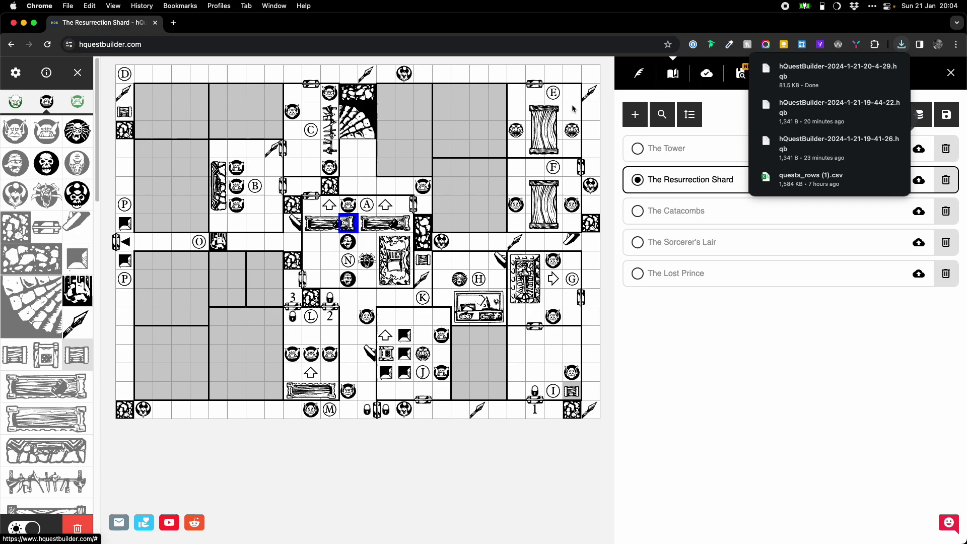
left_click(736, 114)
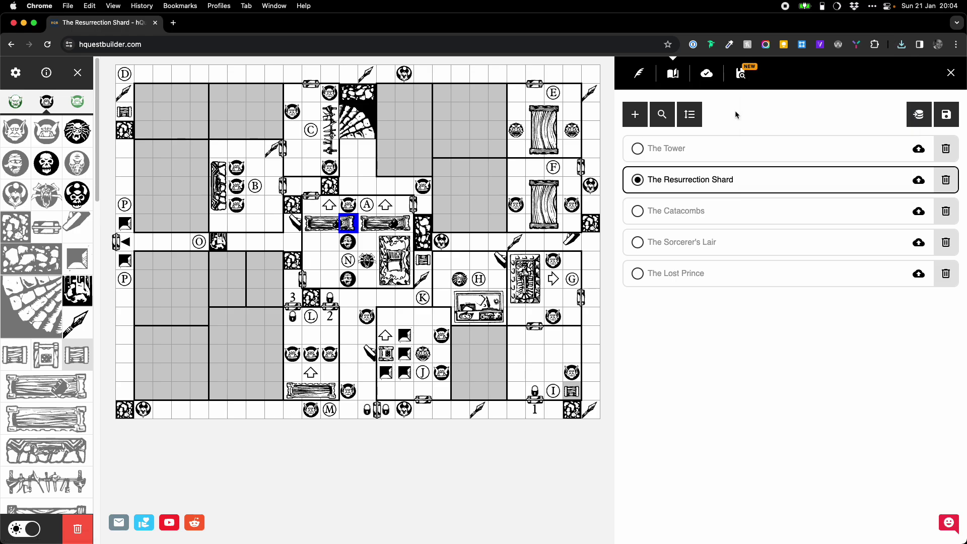
left_click(916, 114)
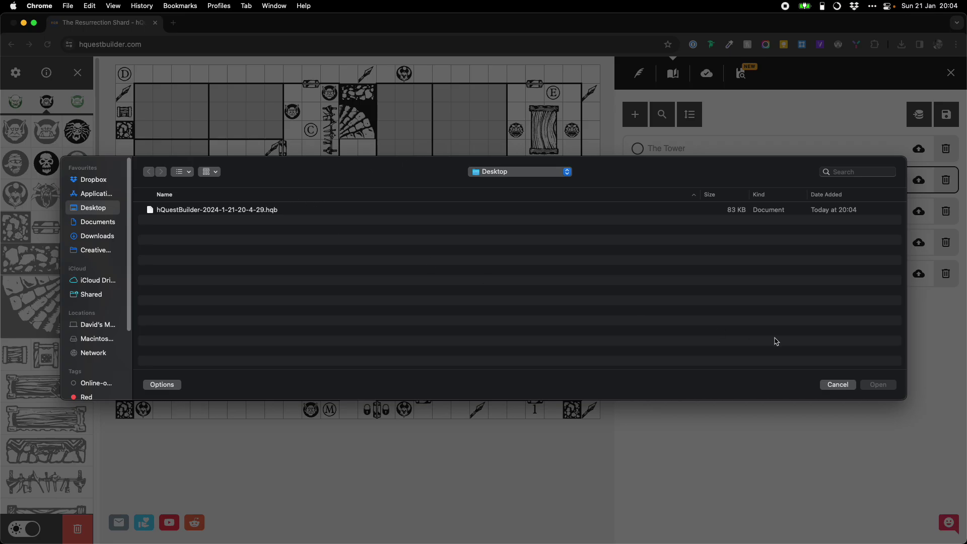
left_click(836, 384)
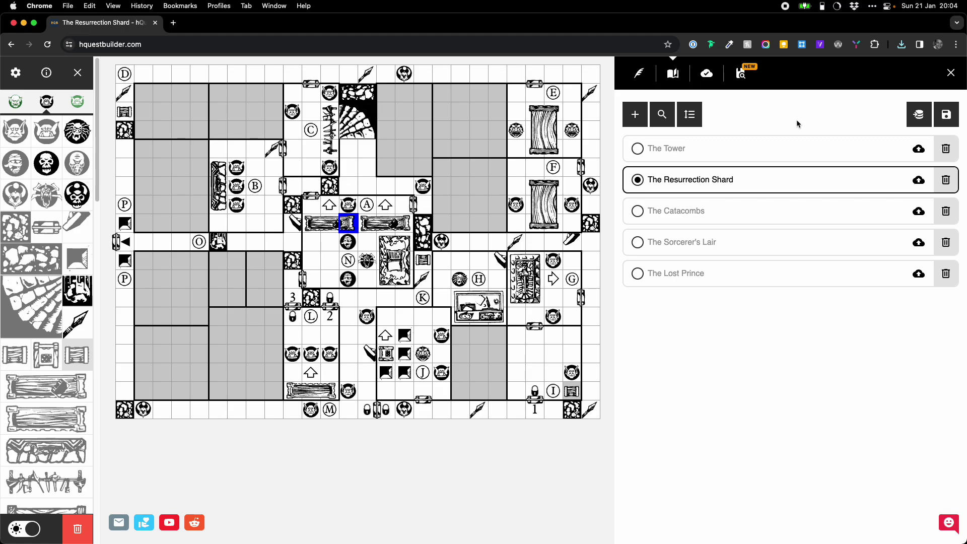
- Create a new quest and title it "My Quest"
left_click(636, 116)
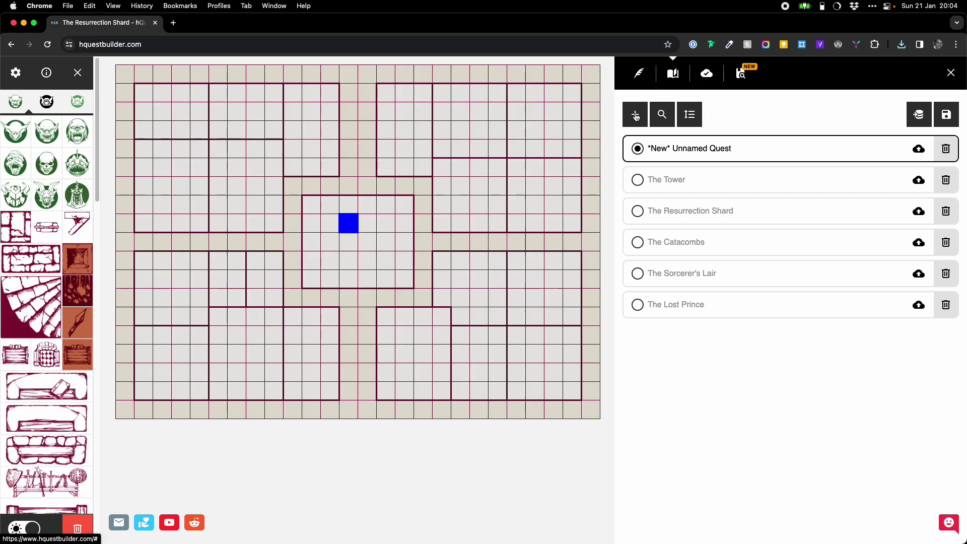
left_click(639, 74)
left_click(692, 159)
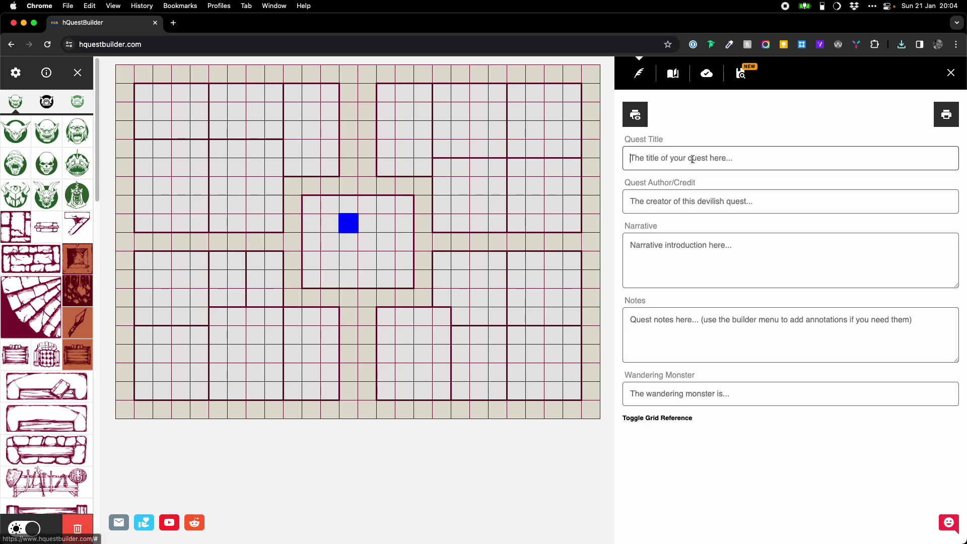
type("My Que")
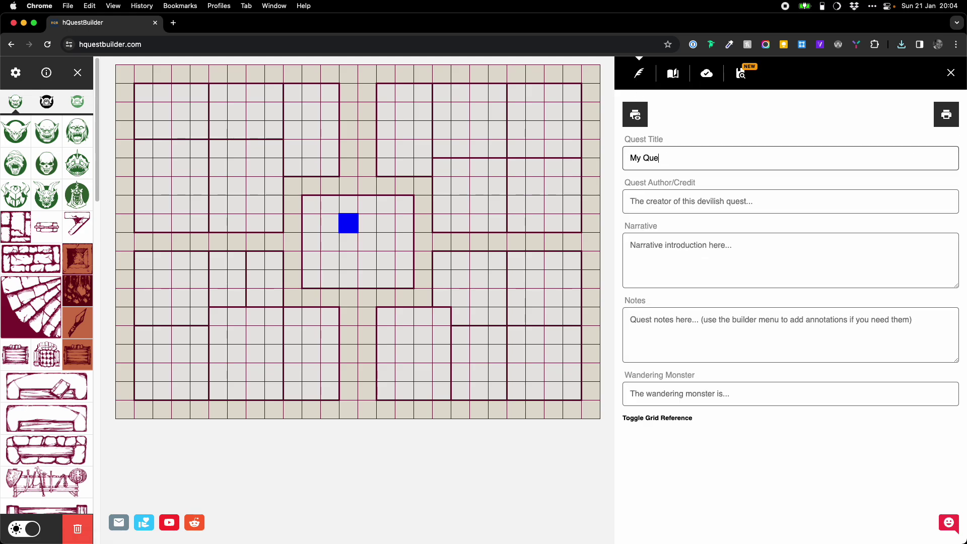
type("st")
- Place the first green monster symbol in the central room, in its second row and fourth column
left_click(366, 227)
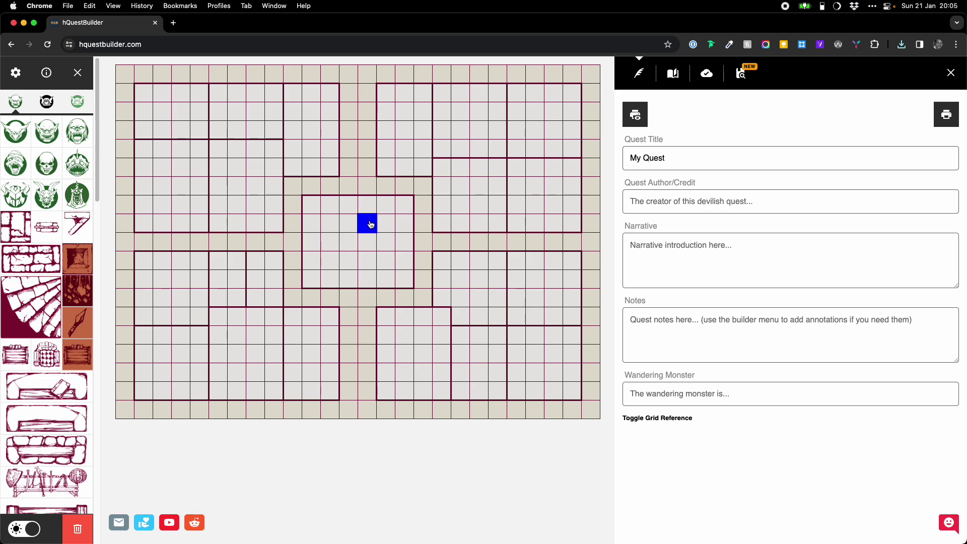
left_click(19, 132)
left_click(399, 203)
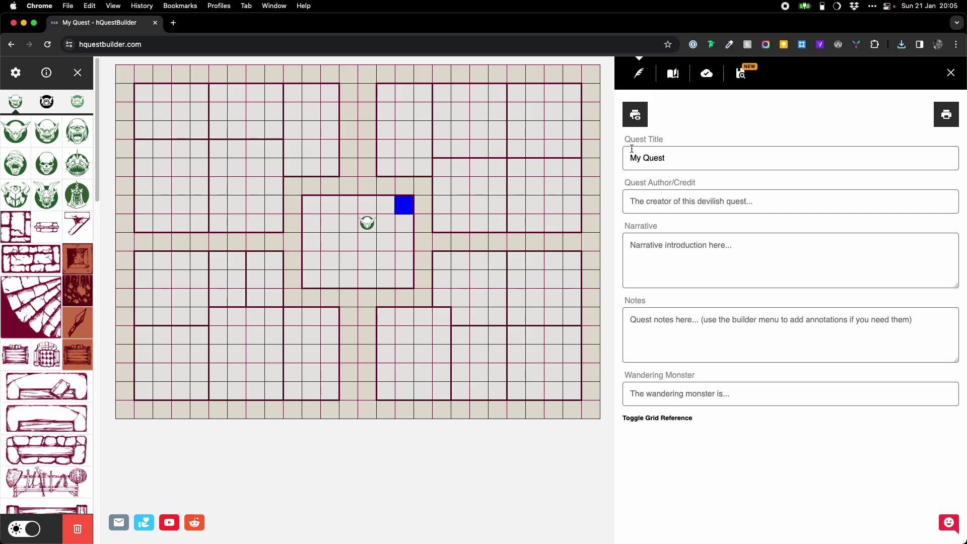
- Browse the local quest list, viewing the maps of The Tower, The Resurrection Shard, The Catacombs and My Quest
left_click(673, 74)
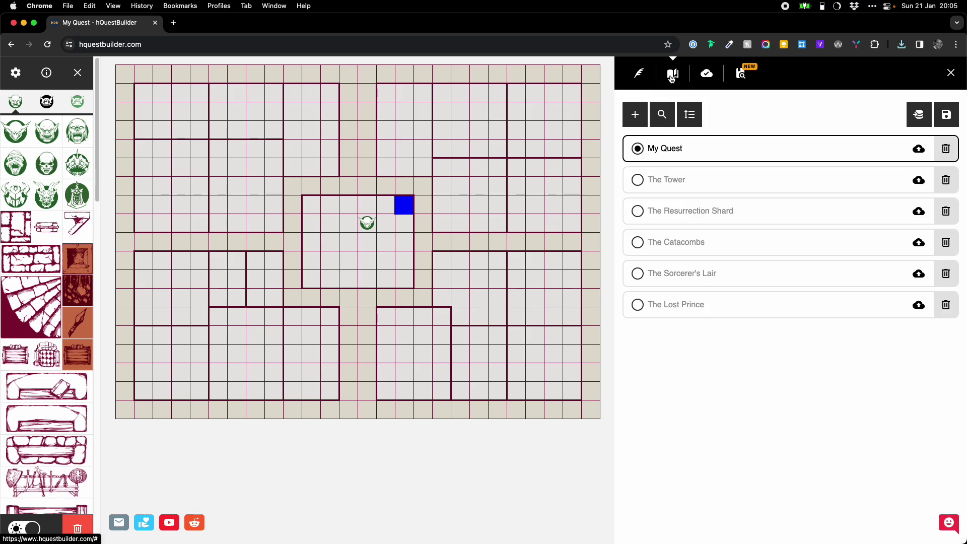
left_click(765, 180)
left_click(779, 210)
left_click(792, 242)
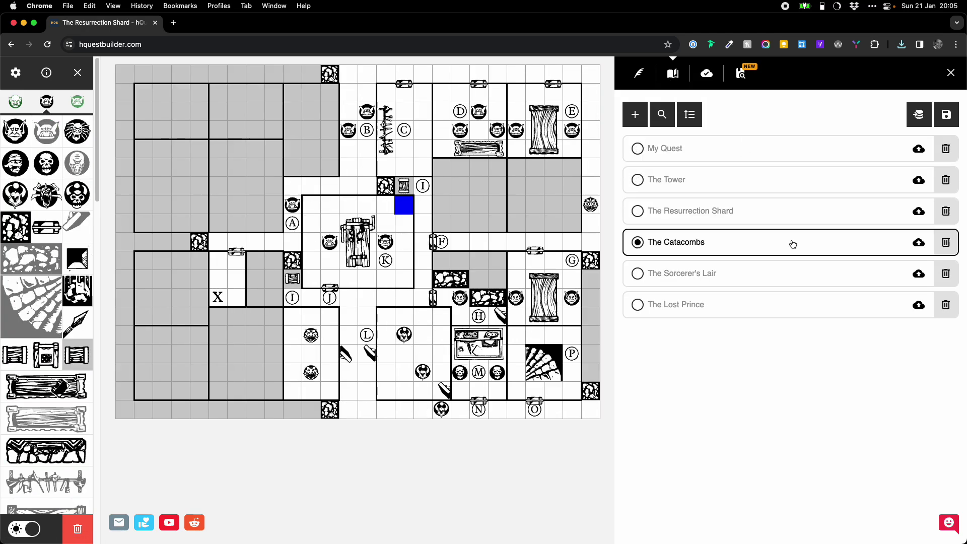
left_click(762, 149)
left_click(762, 179)
left_click(760, 213)
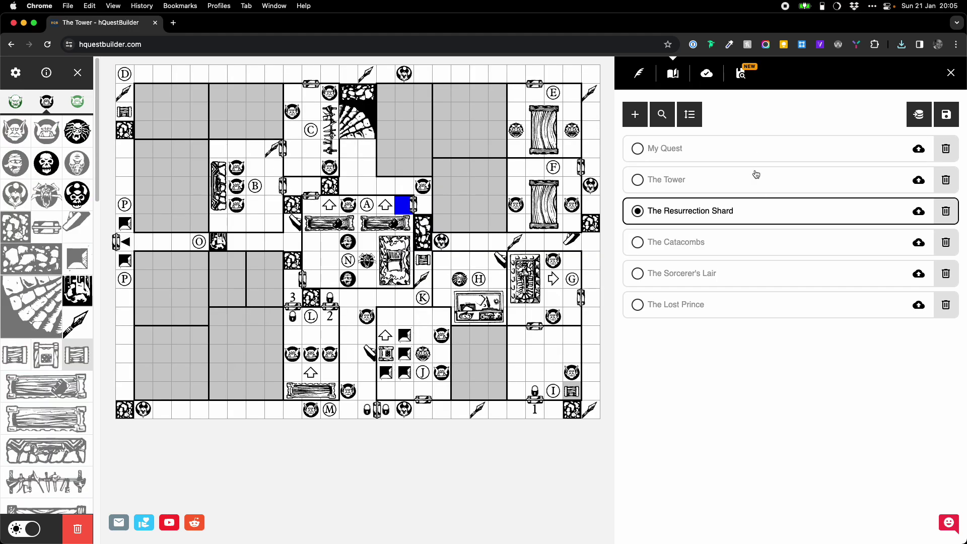
- Select My Quest in the local list and push it to the cloud
left_click(755, 157)
left_click(707, 74)
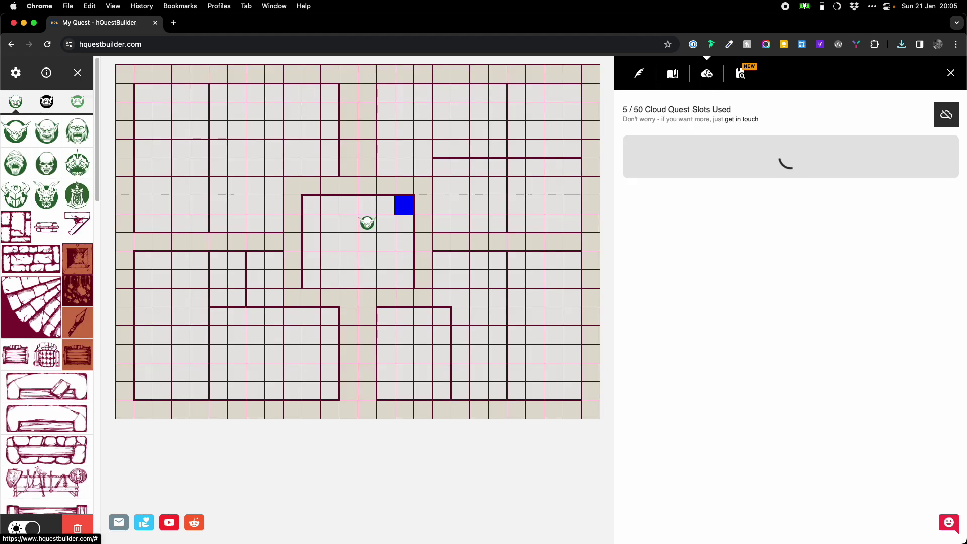
left_click(676, 73)
left_click(919, 150)
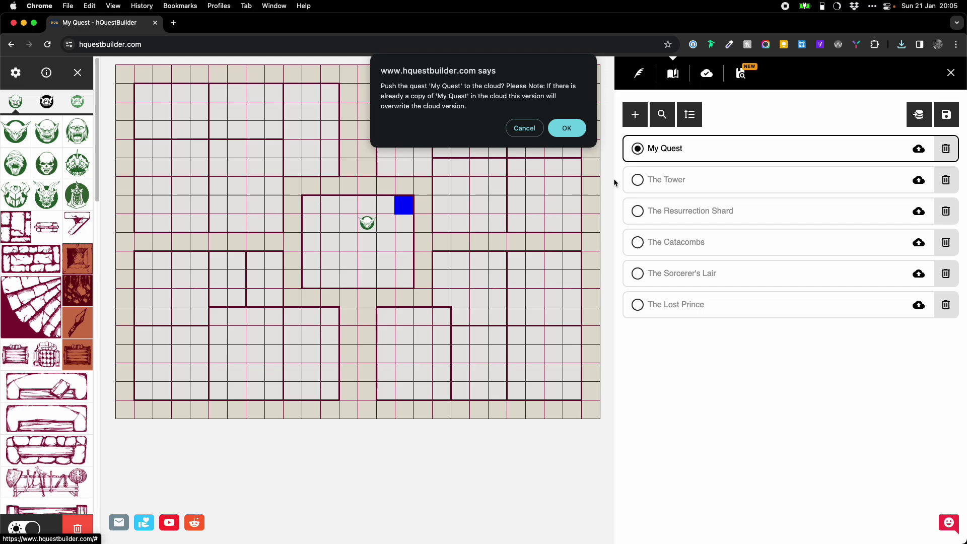
left_click(566, 128)
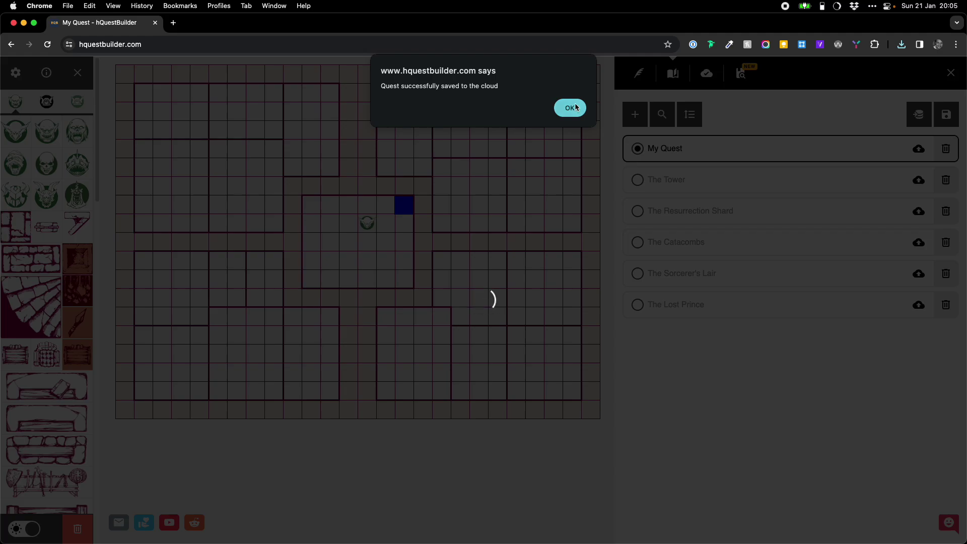
left_click(570, 108)
- Switch to The Tower and permanently delete the local copy of My Quest
left_click(689, 185)
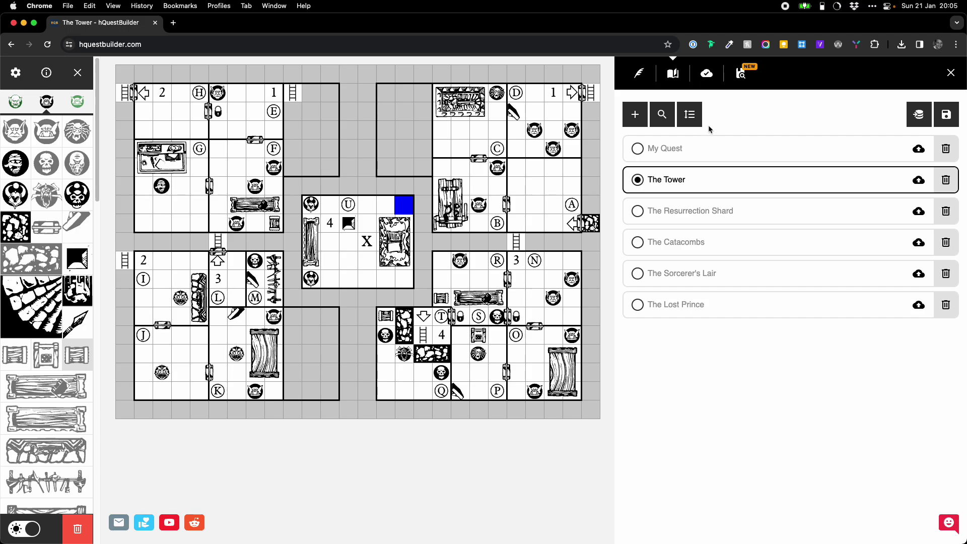
left_click(708, 76)
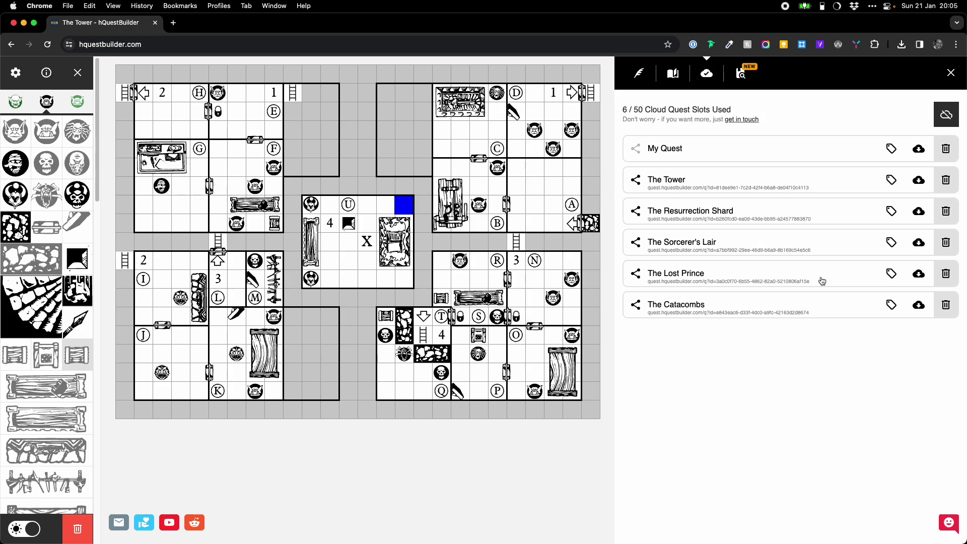
left_click(673, 76)
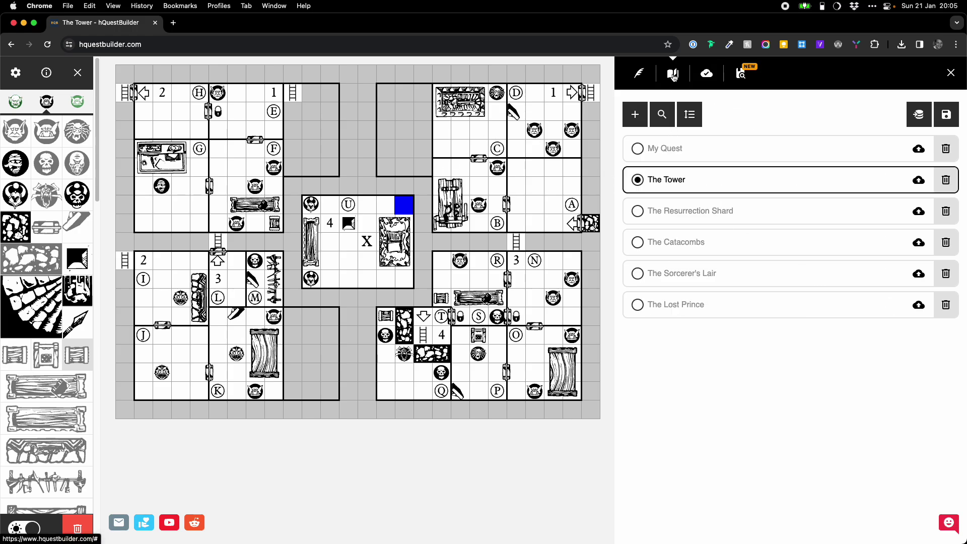
left_click(949, 150)
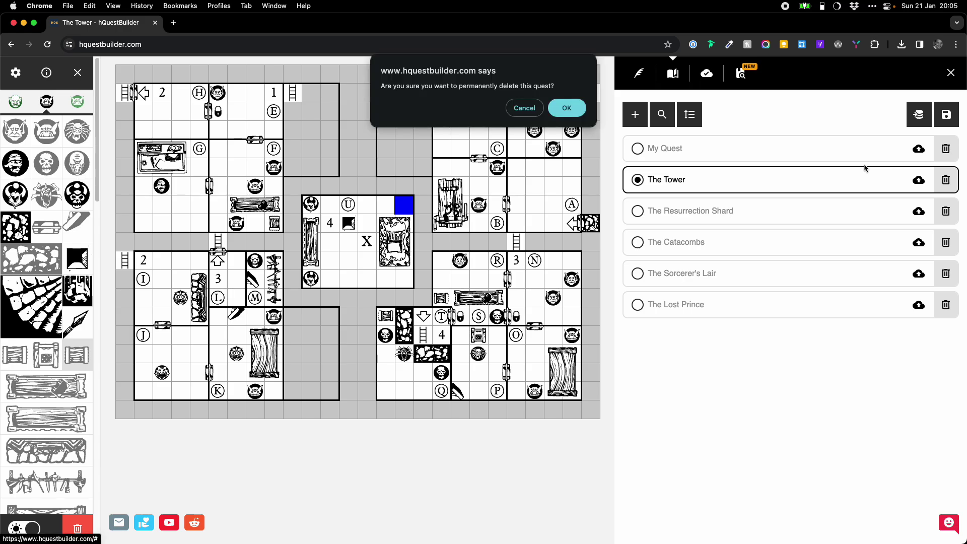
left_click(566, 108)
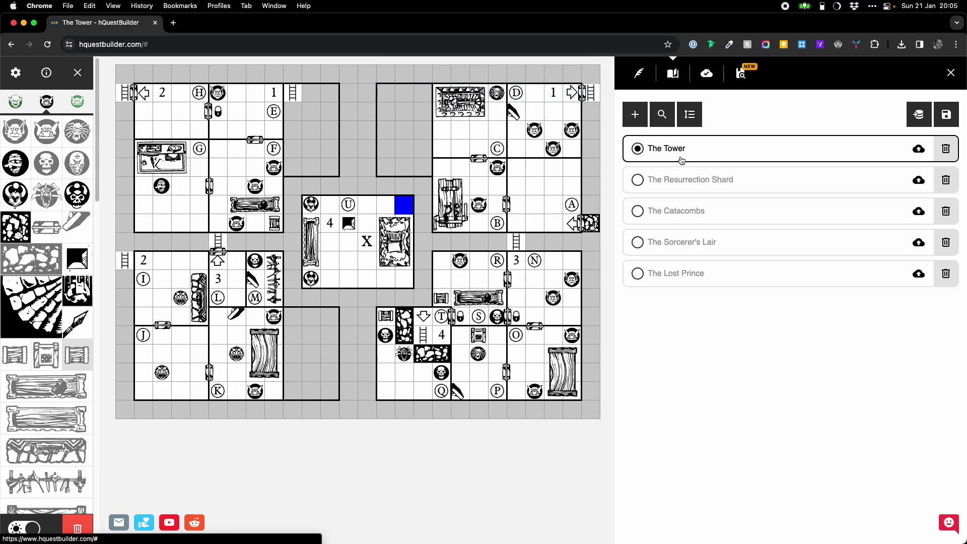
- Load The Resurrection Shard, and retrieve My Quest from the cloud quest list
left_click(719, 179)
left_click(707, 75)
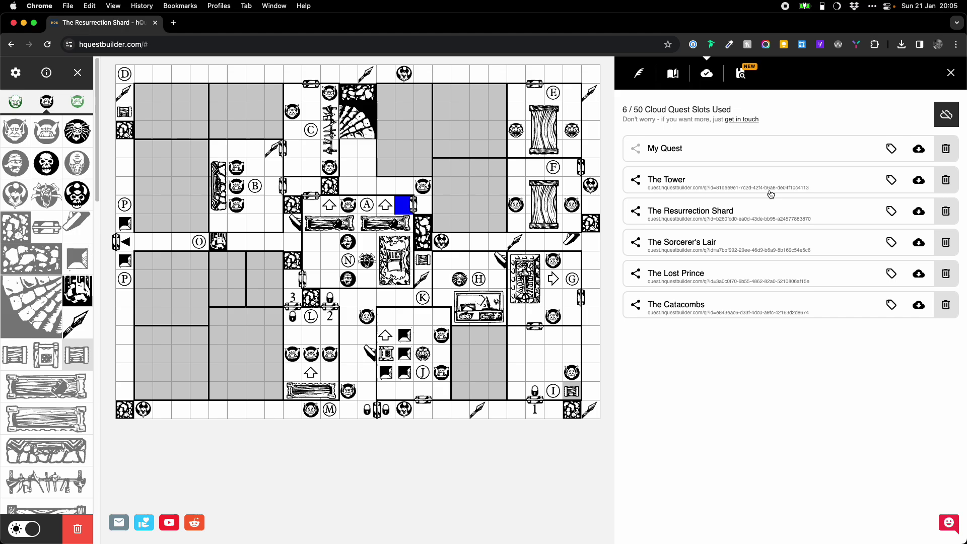
left_click(760, 149)
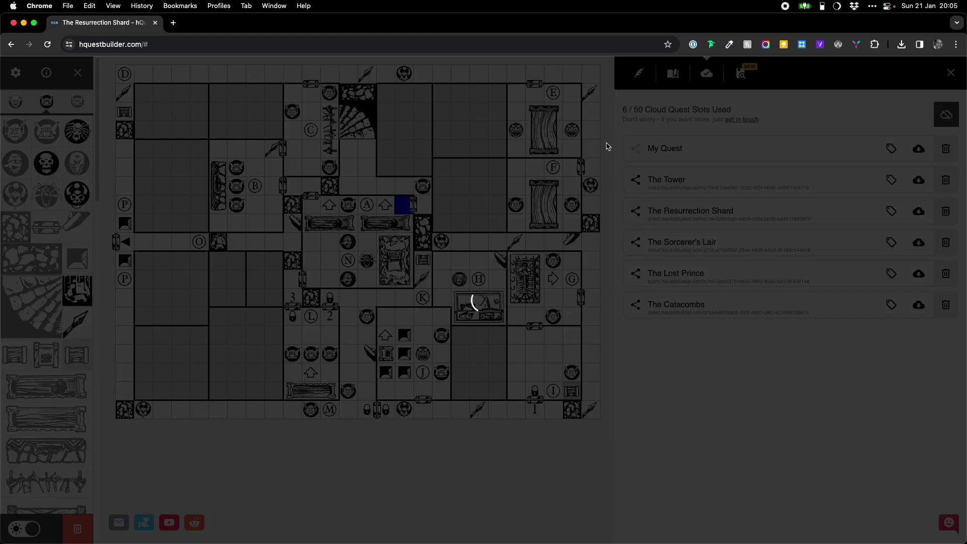
left_click(580, 111)
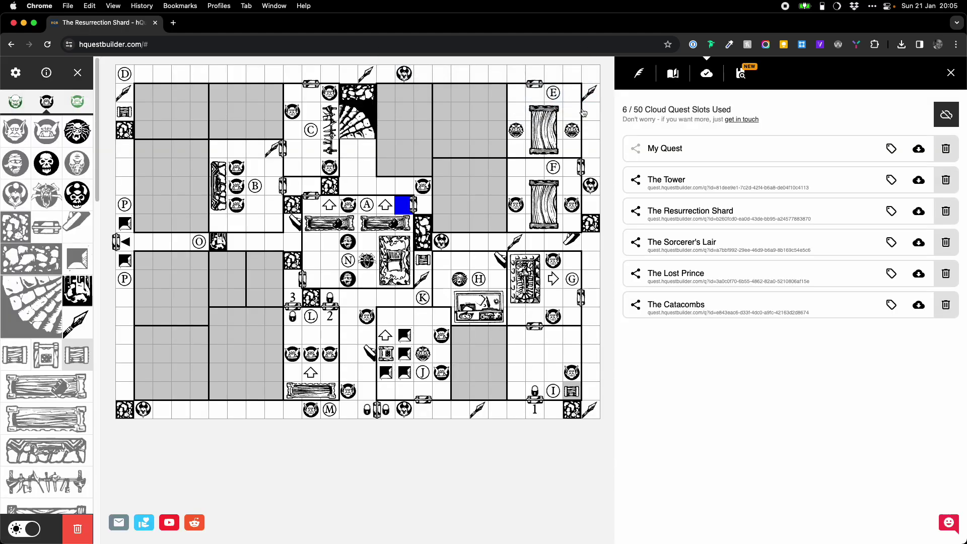
- Load the retrieved My Quest from the local quest list, and switch back through The Tower to The Resurrection Shard
left_click(673, 75)
left_click(721, 155)
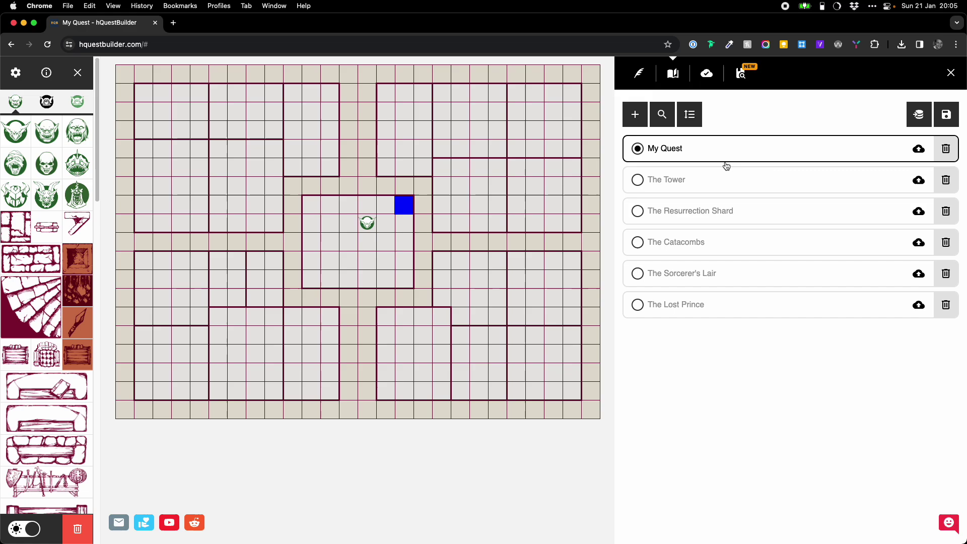
left_click(738, 179)
left_click(748, 201)
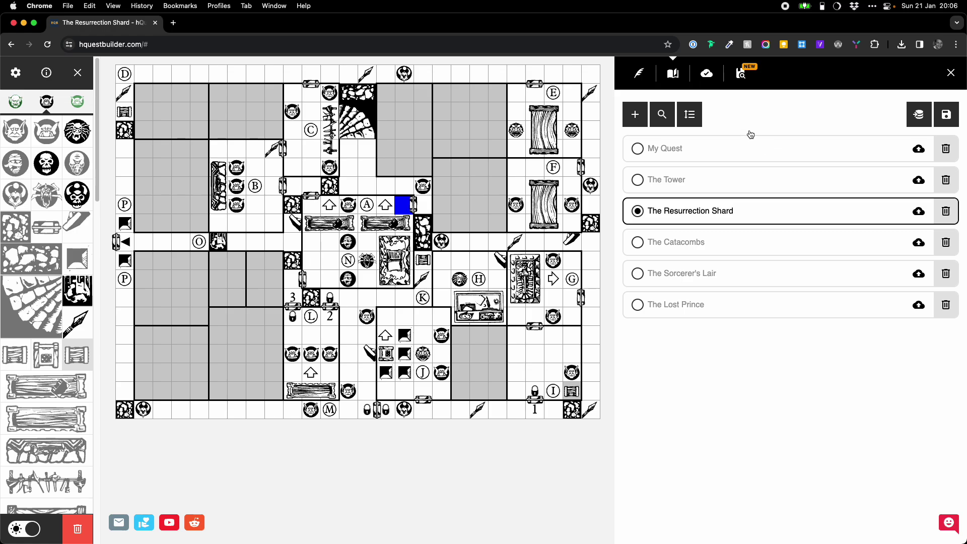
- Share My Quest publicly from the cloud quest list, and view its shared page before closing it
left_click(706, 75)
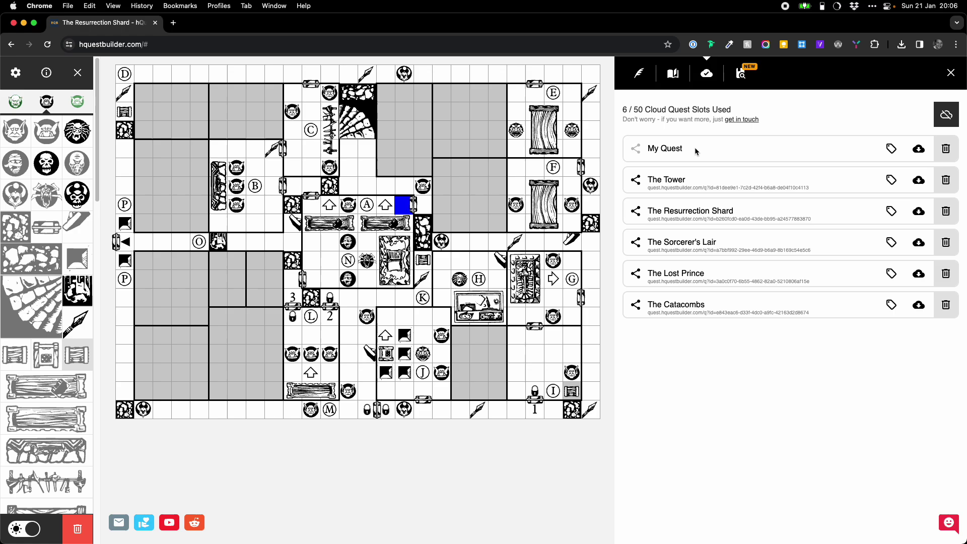
left_click(638, 149)
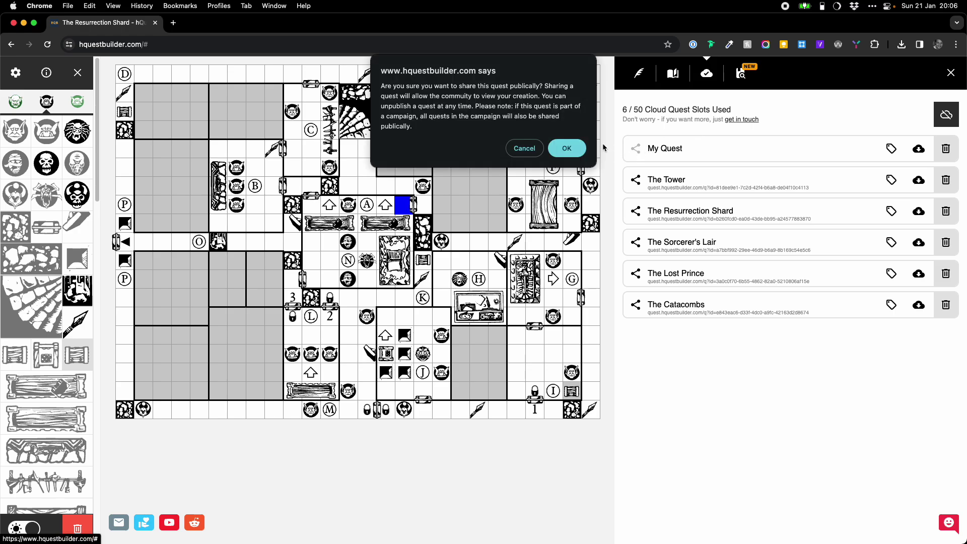
left_click(569, 148)
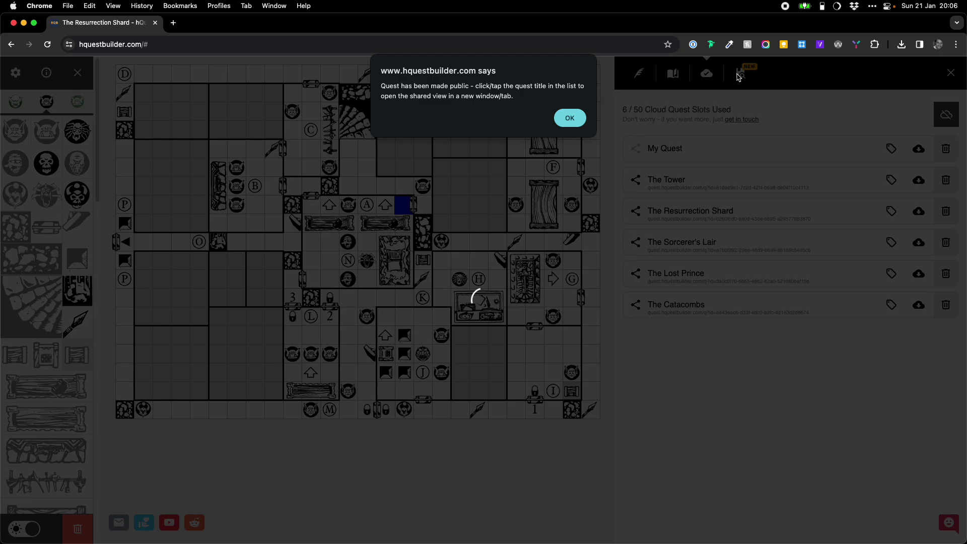
left_click(571, 119)
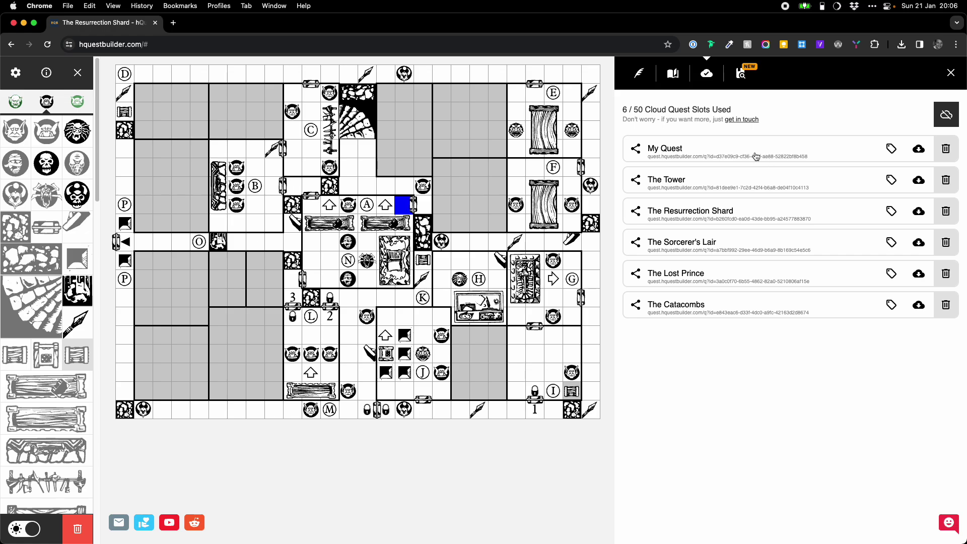
left_click(736, 154)
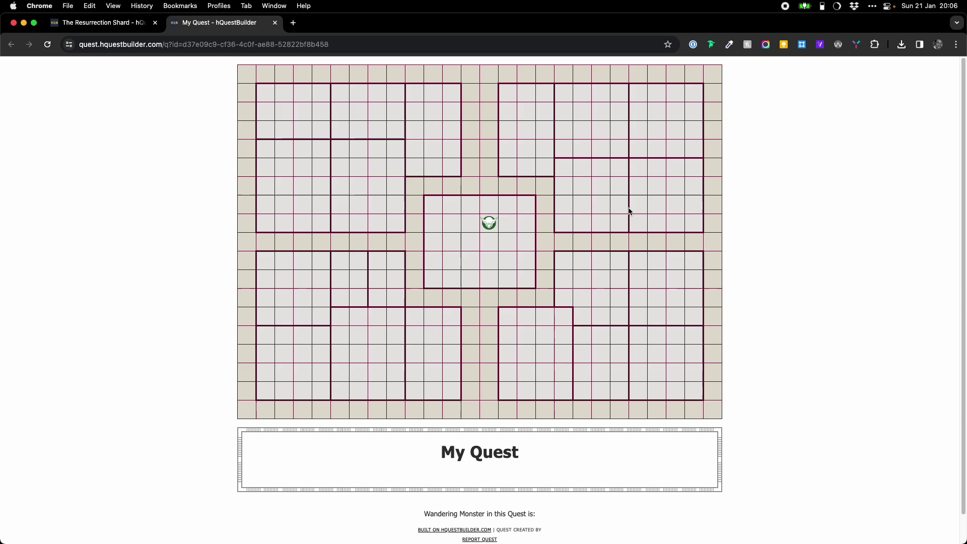
left_click(275, 22)
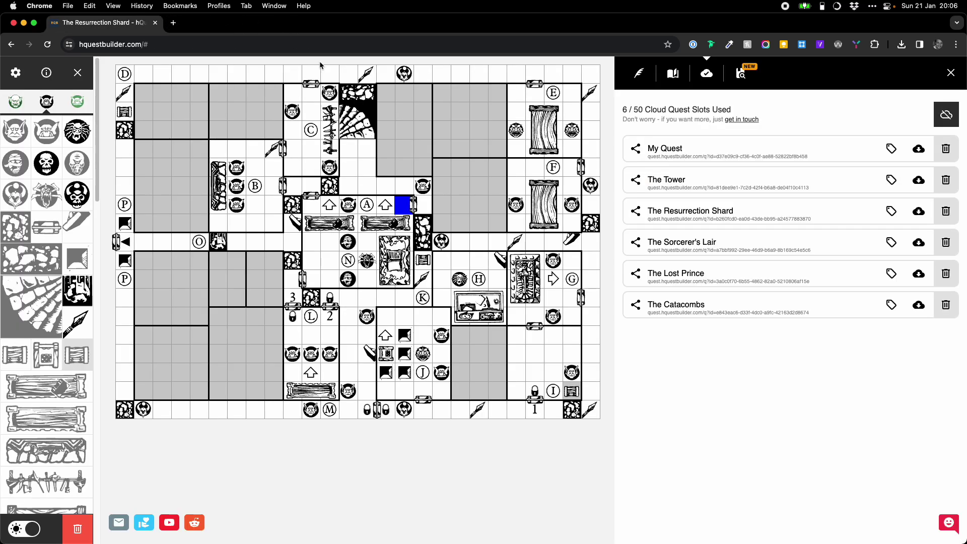
- Unshare My Quest so its public link stops displaying the quest
left_click(635, 149)
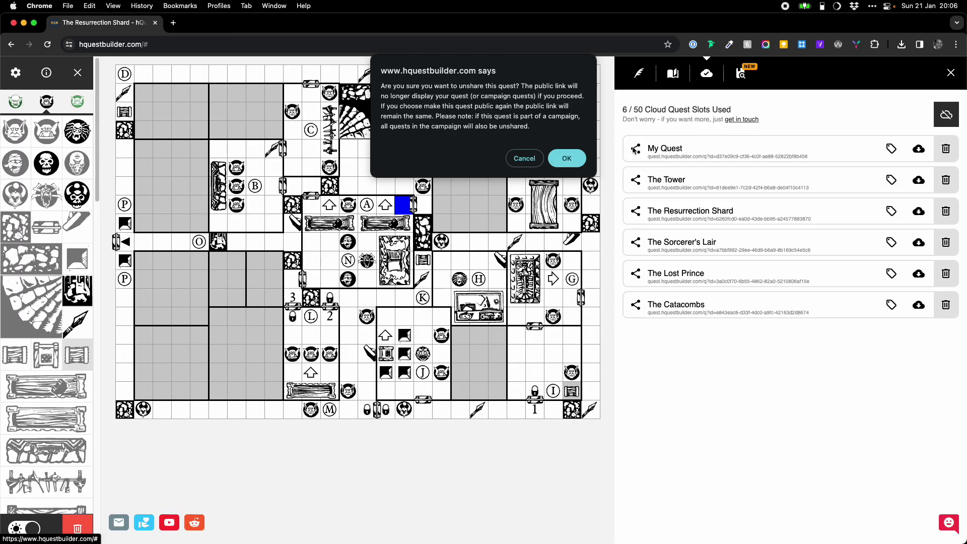
left_click(577, 159)
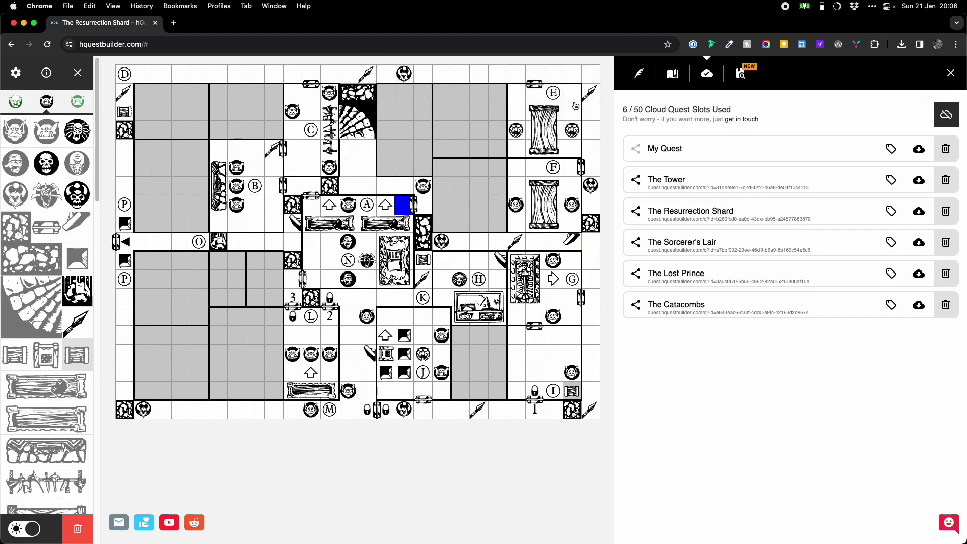
left_click(570, 108)
- Open The Tower's quest data from the cloud list and set its language to English
left_click(892, 179)
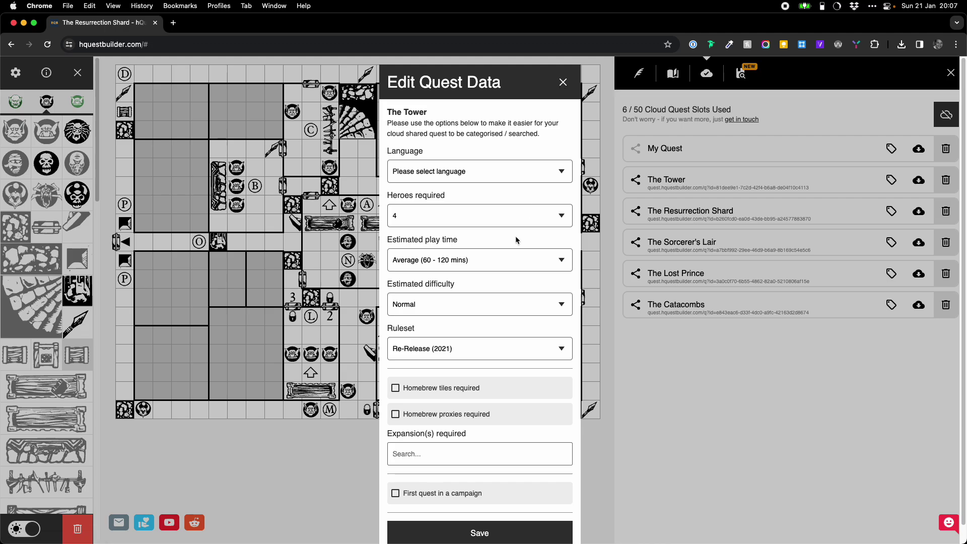
left_click(501, 166)
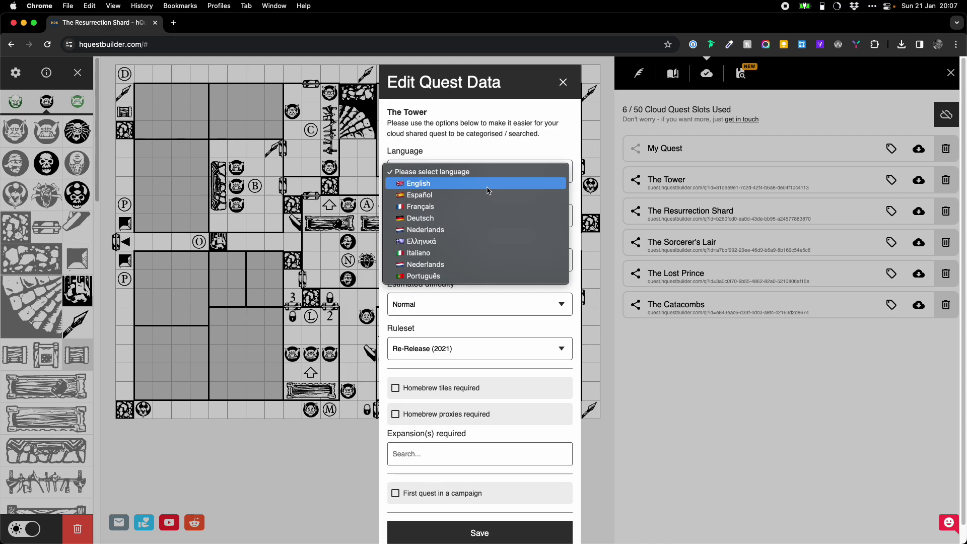
left_click(487, 184)
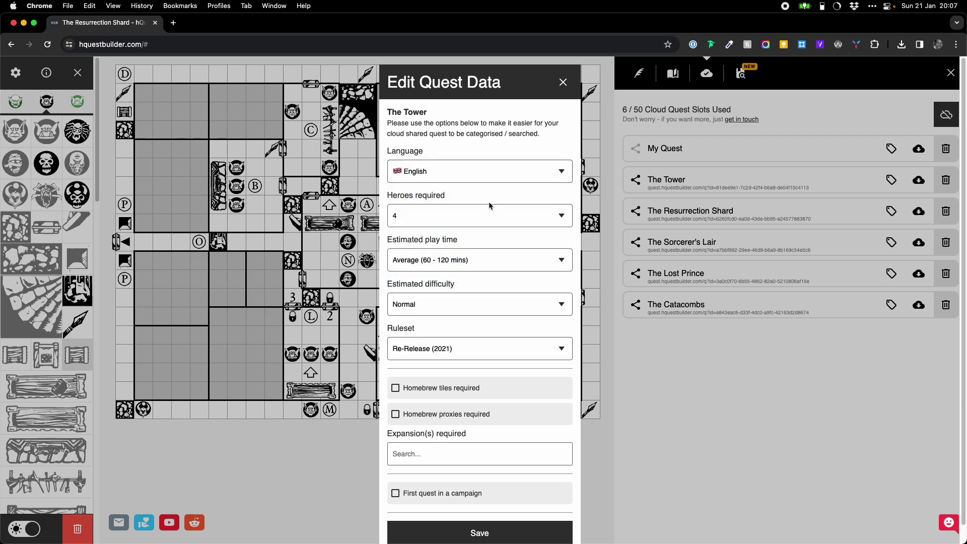
- Examine the available choices for The Tower's required heroes and estimated play time
left_click(467, 215)
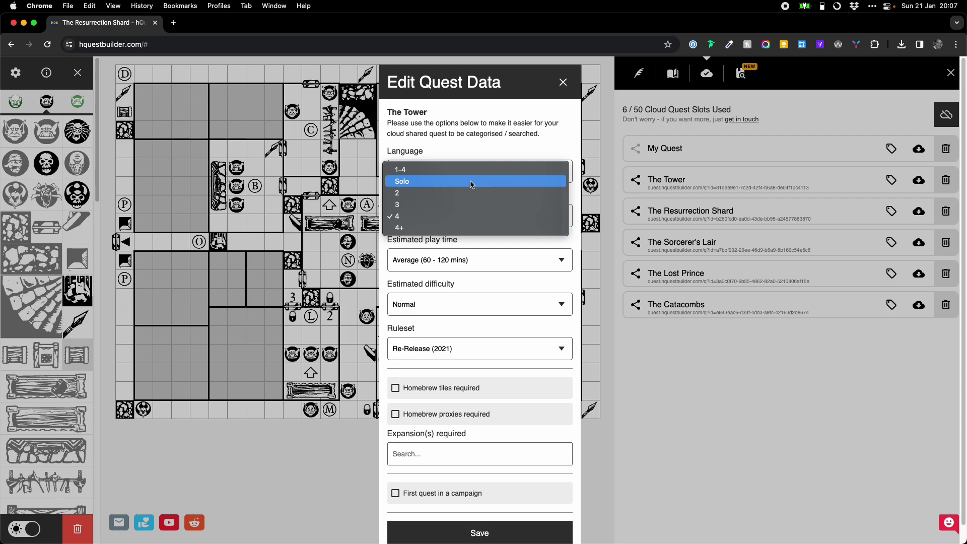
left_click(512, 150)
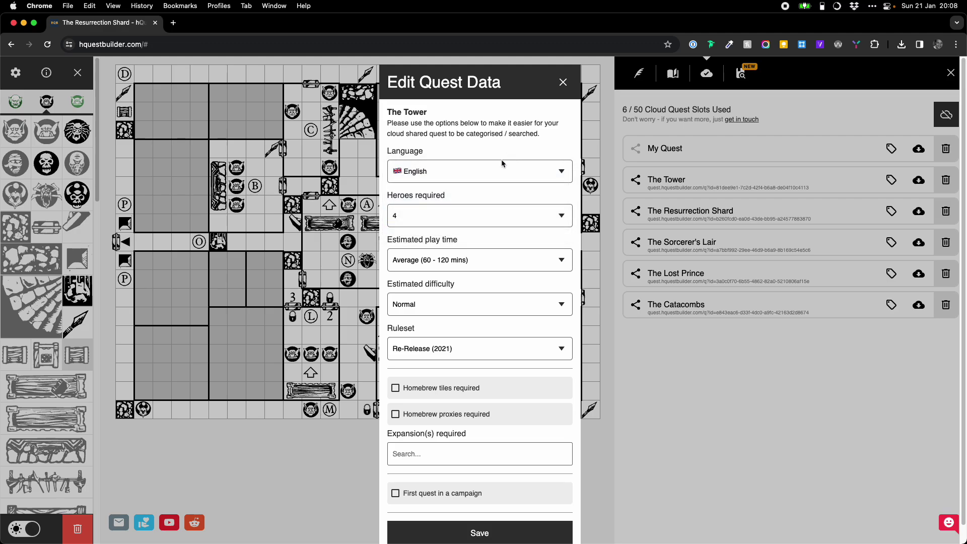
left_click(501, 260)
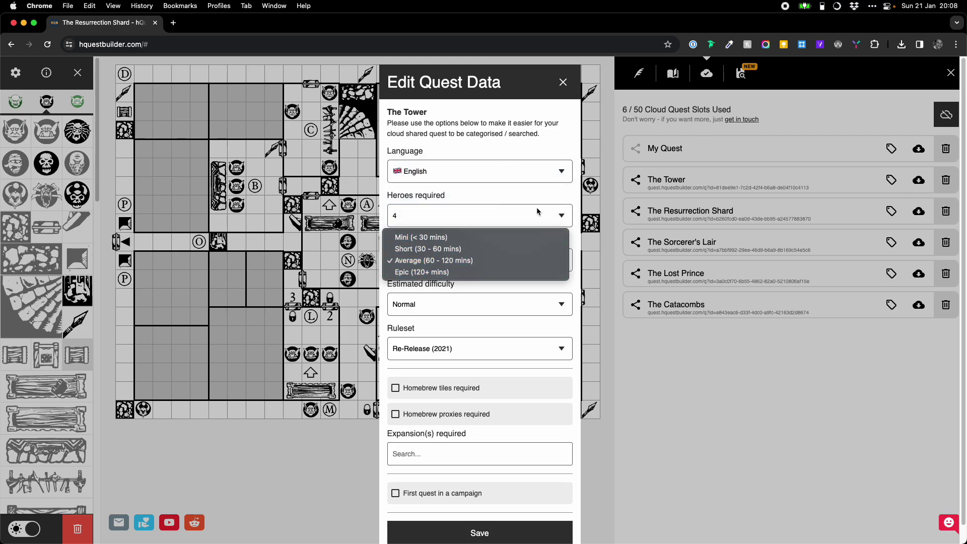
left_click(534, 193)
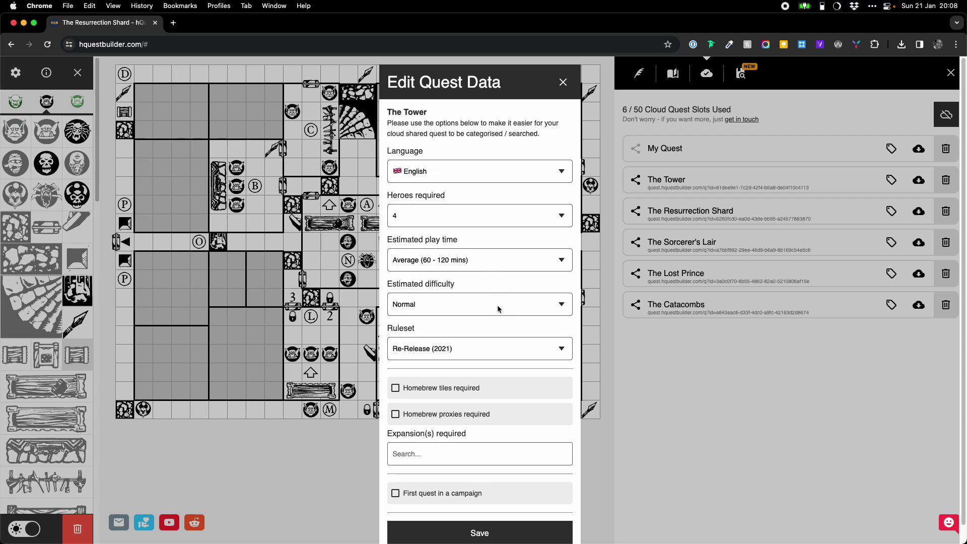
- Add Prophecy of Telor and Spirit Queen's Torment as required expansions for The Tower, and remove both again
scroll(506, 314, "down", 1)
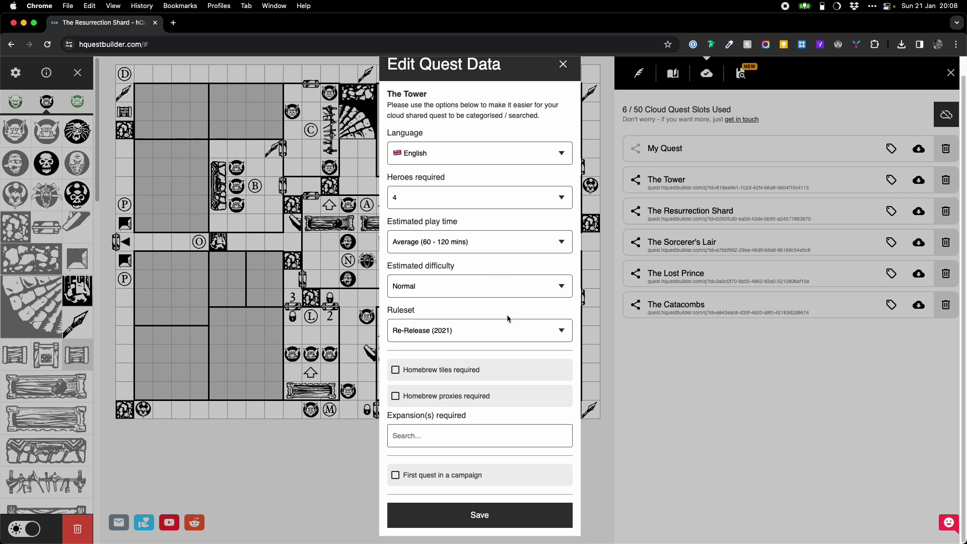
left_click(511, 431)
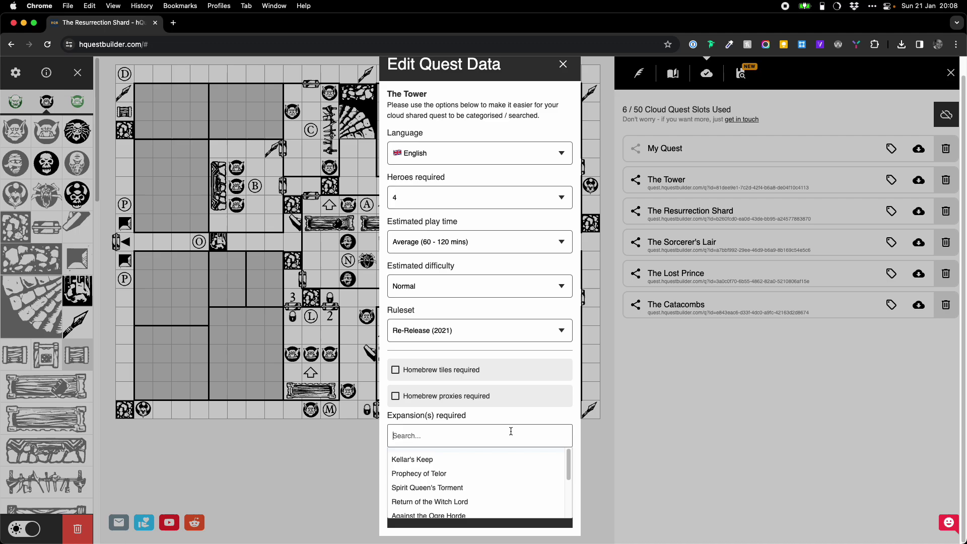
left_click(479, 475)
left_click(492, 449)
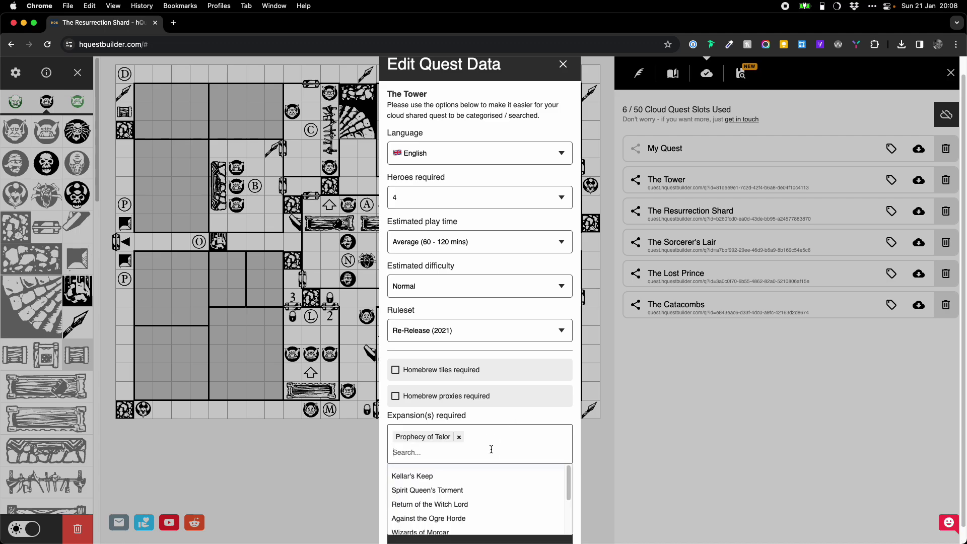
left_click(481, 489)
left_click(459, 437)
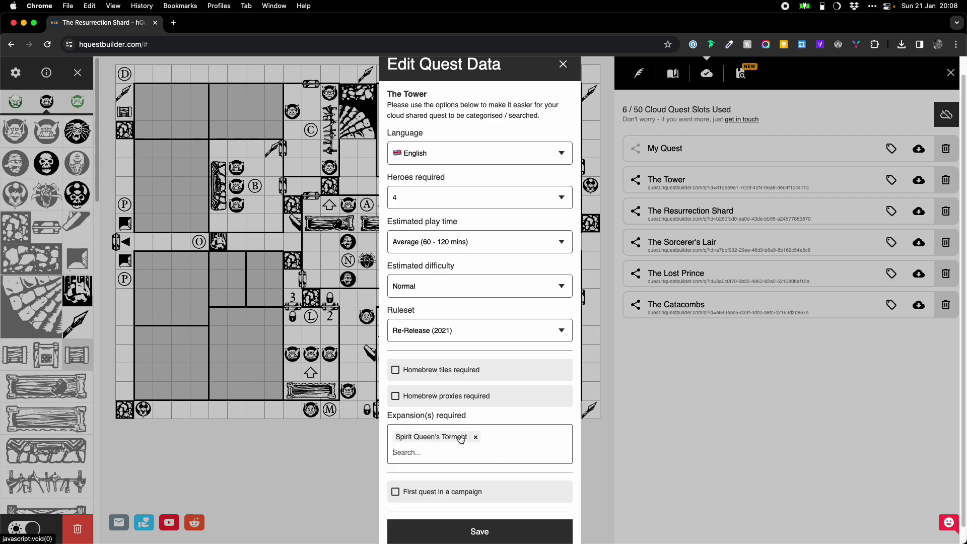
left_click(477, 437)
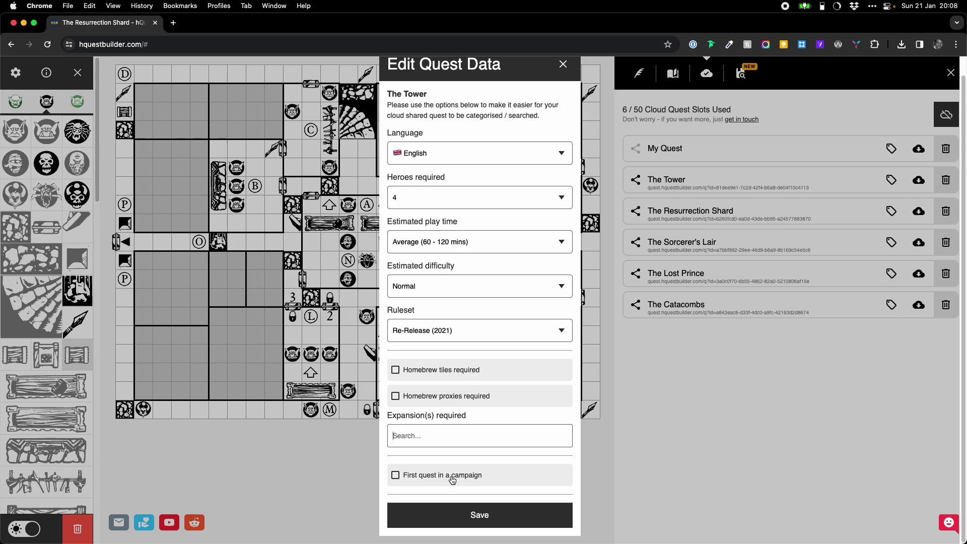
- Mark The Tower as the first quest in a campaign, and add The Sorcerer's Lair and The Catacombs to its quest sequence
left_click(452, 480)
scroll(483, 426, "down", 3)
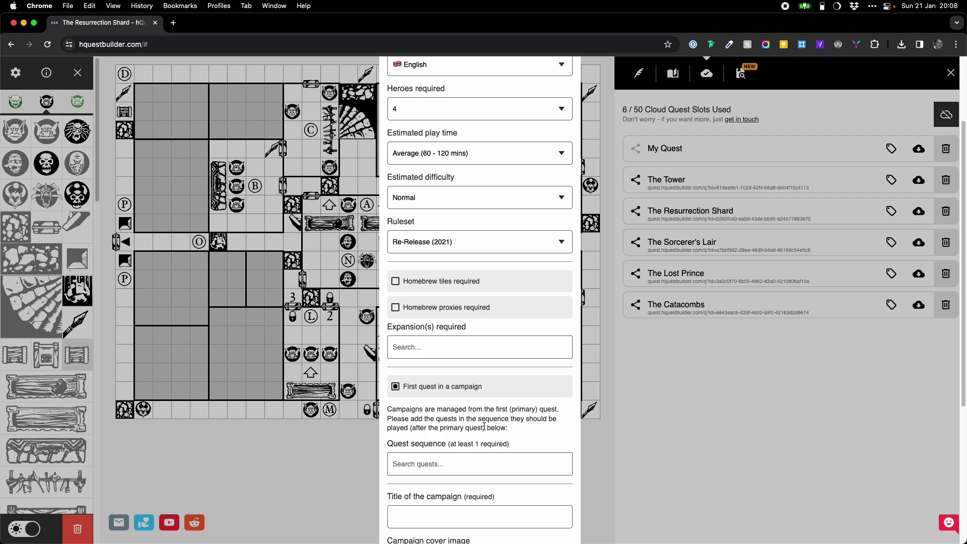
scroll(484, 427, "down", 3)
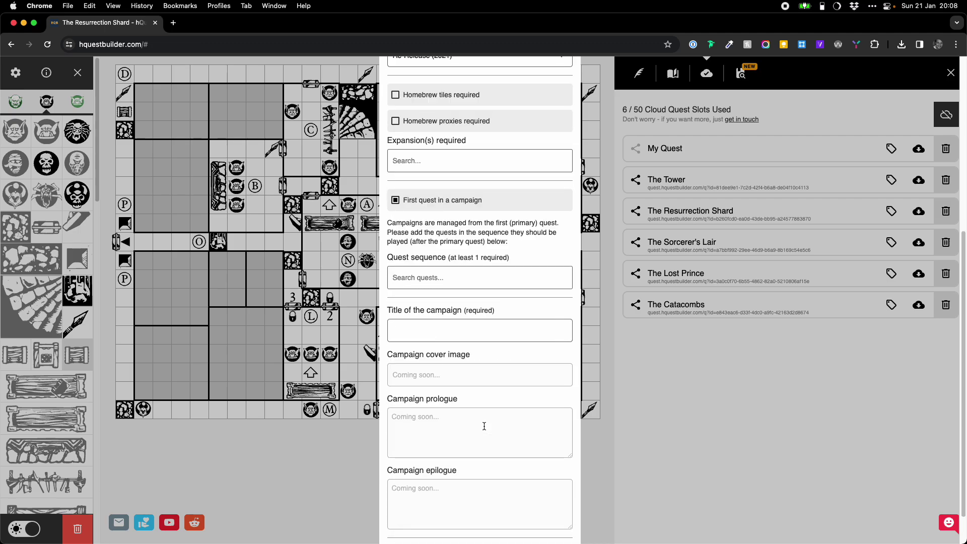
left_click(476, 275)
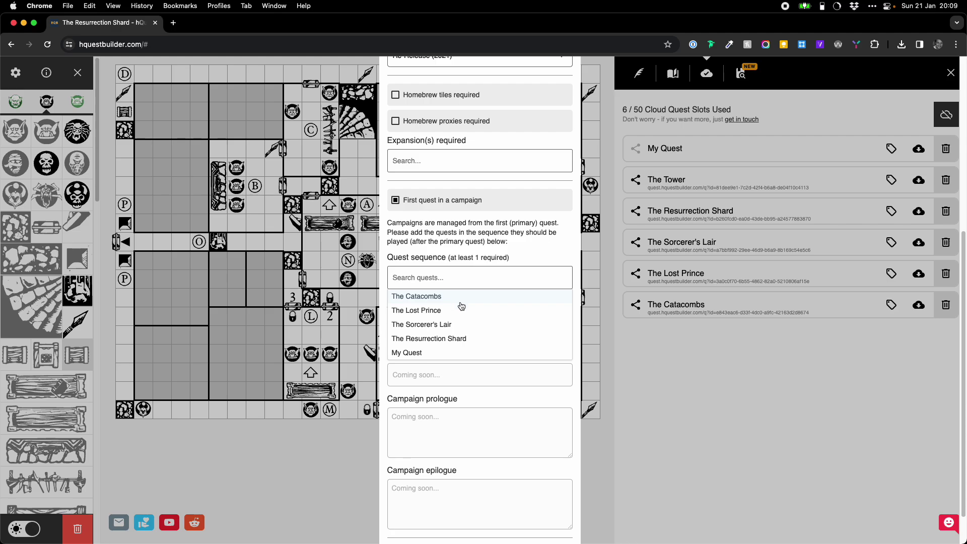
left_click(466, 325)
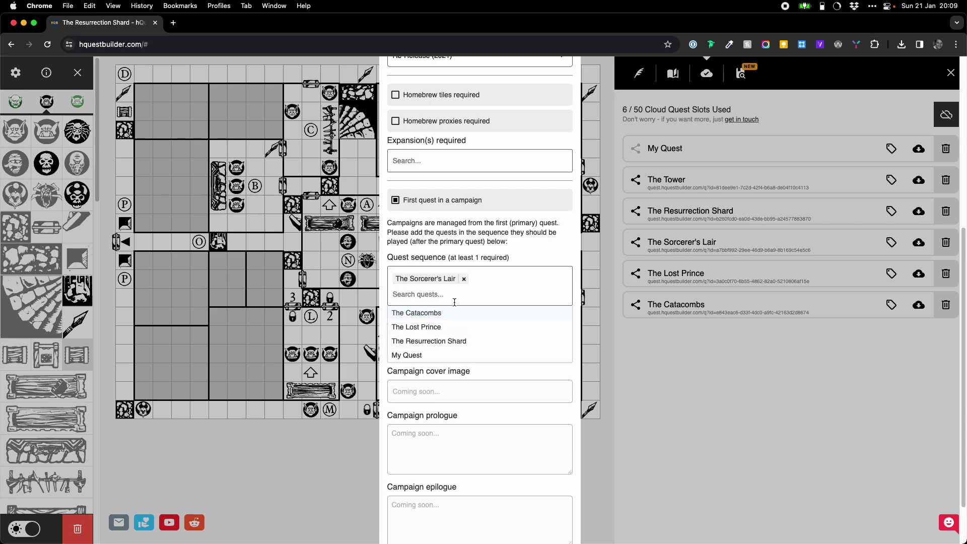
left_click(458, 296)
left_click(459, 315)
left_click(546, 247)
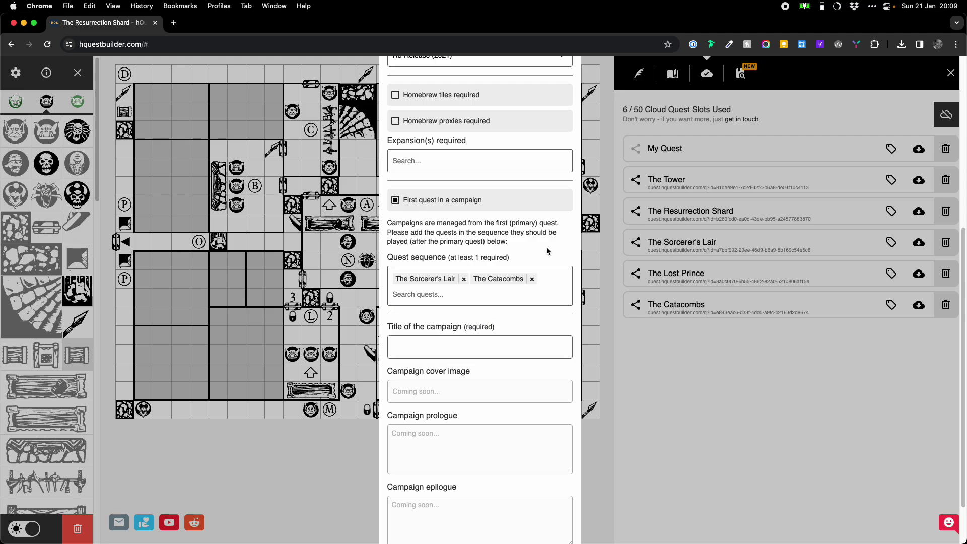
- Title the campaign "My Campaign" and save The Tower's quest data
left_click(479, 342)
type("My Campaign")
scroll(497, 363, "down", 1)
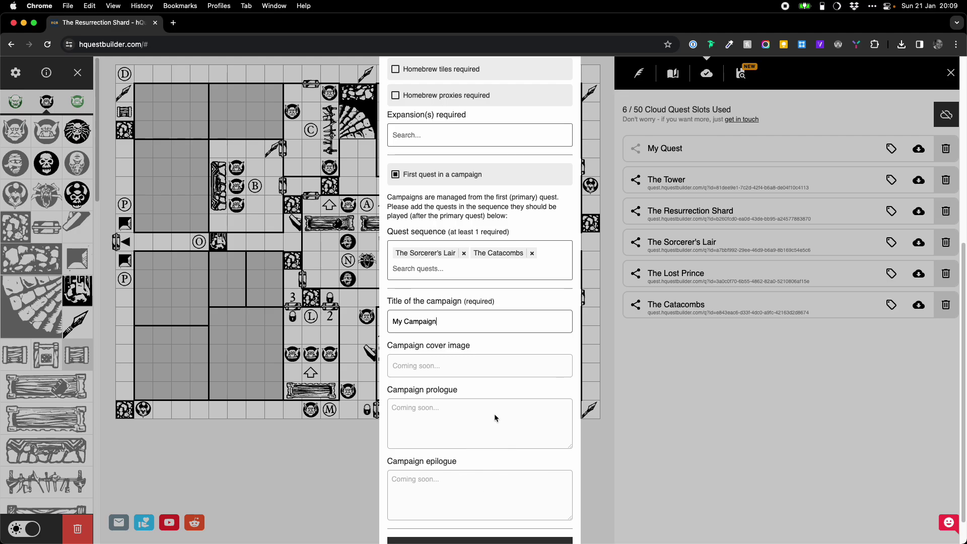
scroll(494, 418, "down", 2)
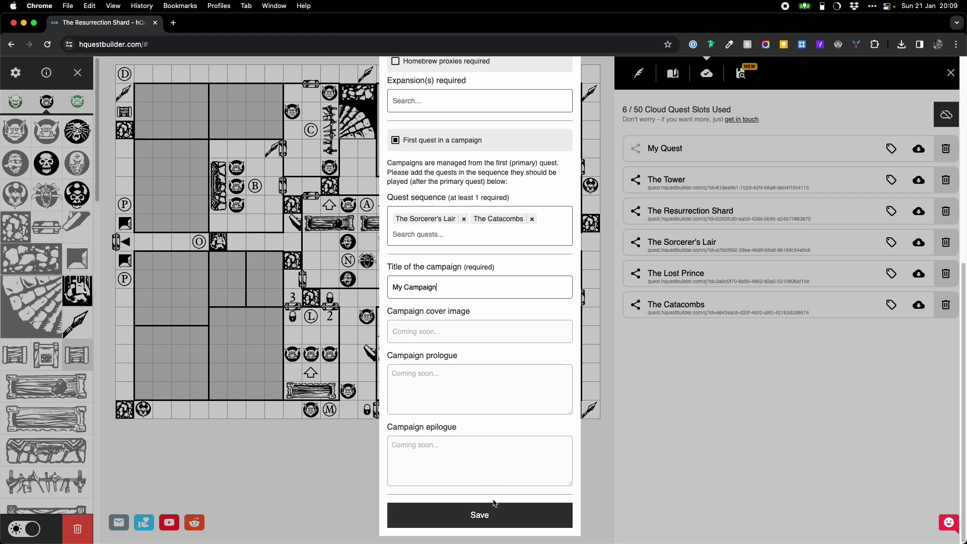
left_click(497, 515)
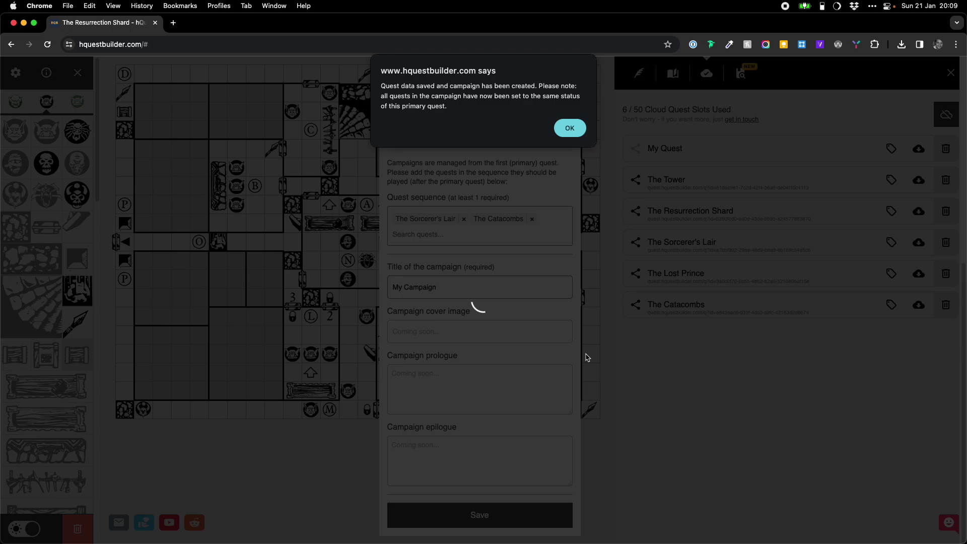
left_click(570, 129)
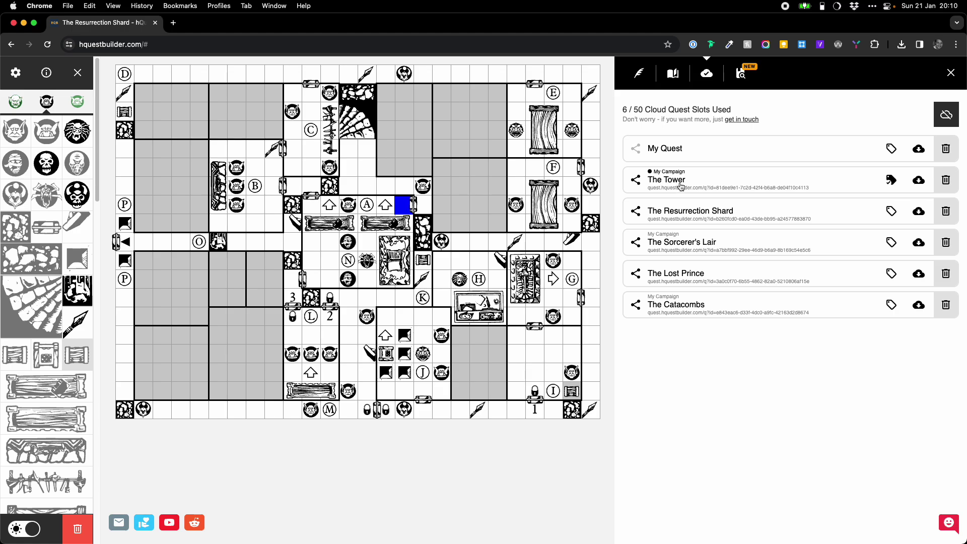
- Reopen The Tower's quest data, review its saved details and campaign settings, and close it
left_click(892, 180)
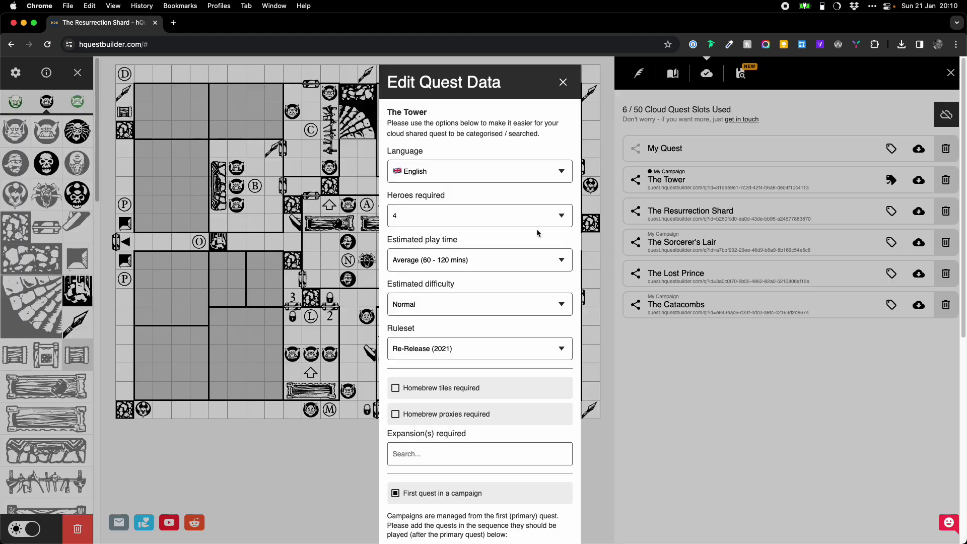
scroll(487, 263, "down", 3)
scroll(507, 363, "up", 3)
left_click(563, 82)
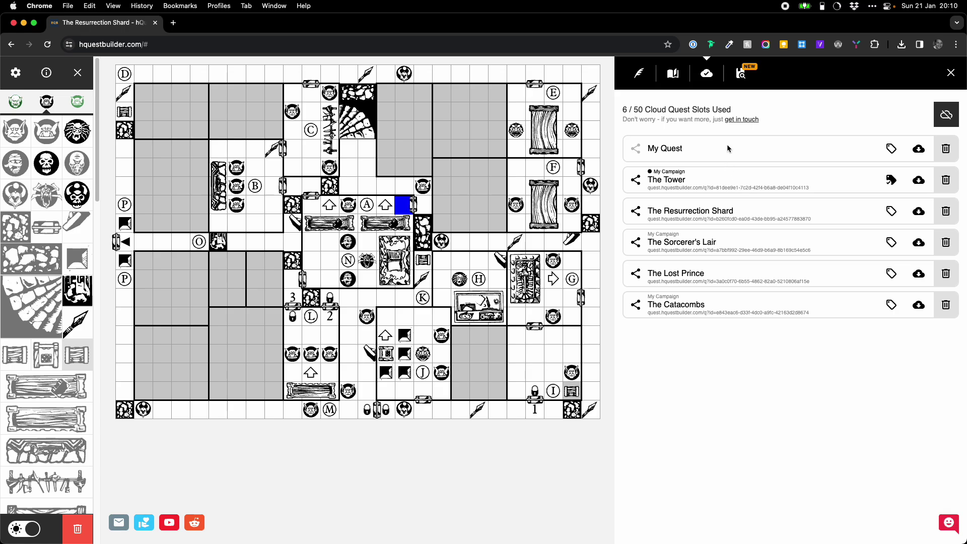
- Check the local quest list, and delete My Quest from the cloud
left_click(678, 78)
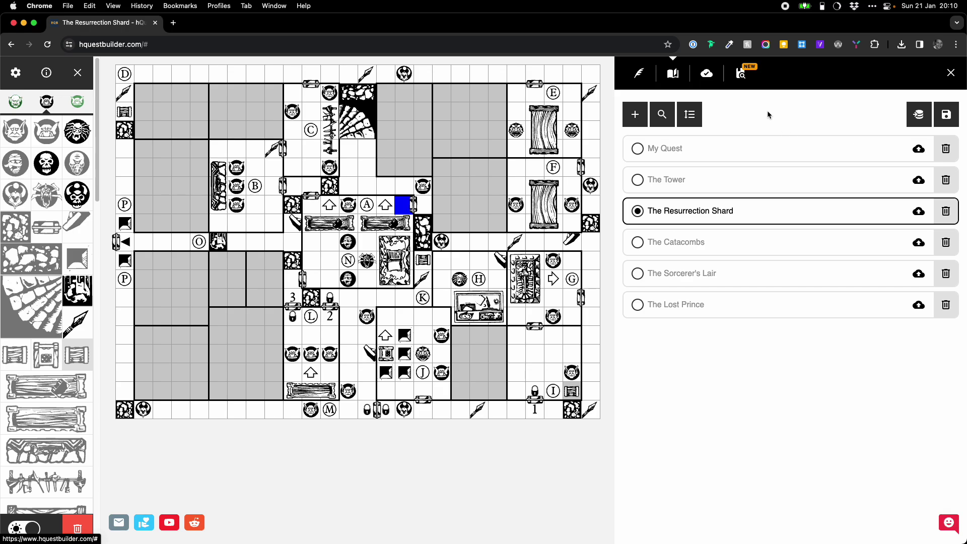
left_click(707, 76)
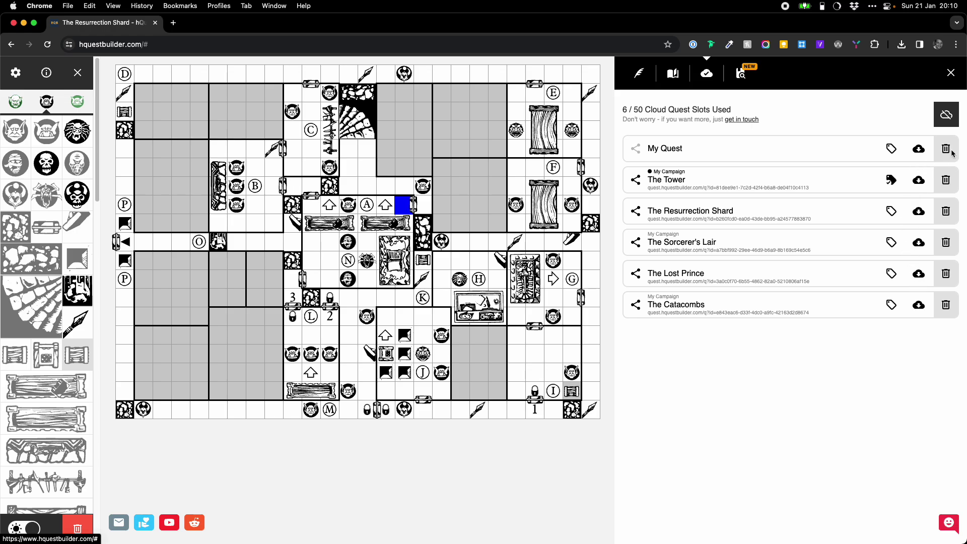
left_click(947, 150)
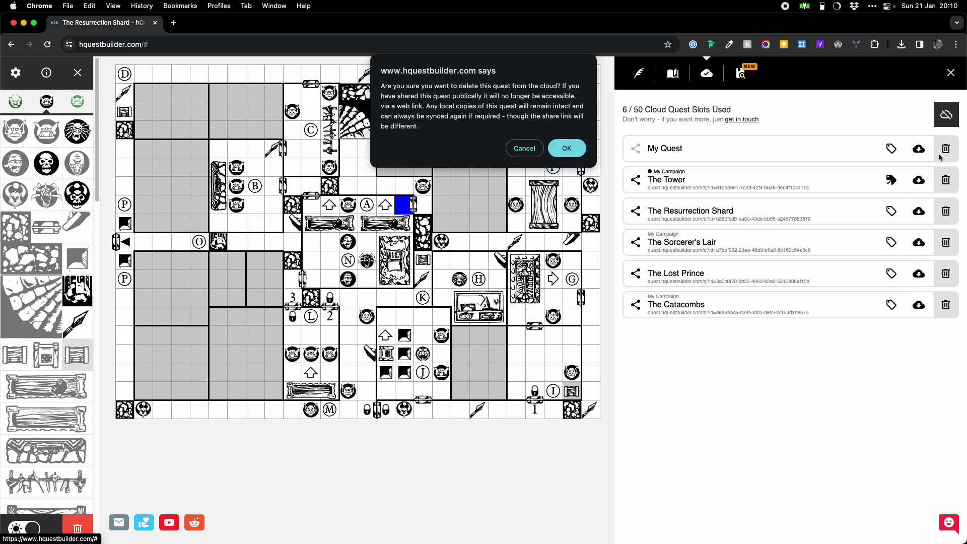
left_click(565, 150)
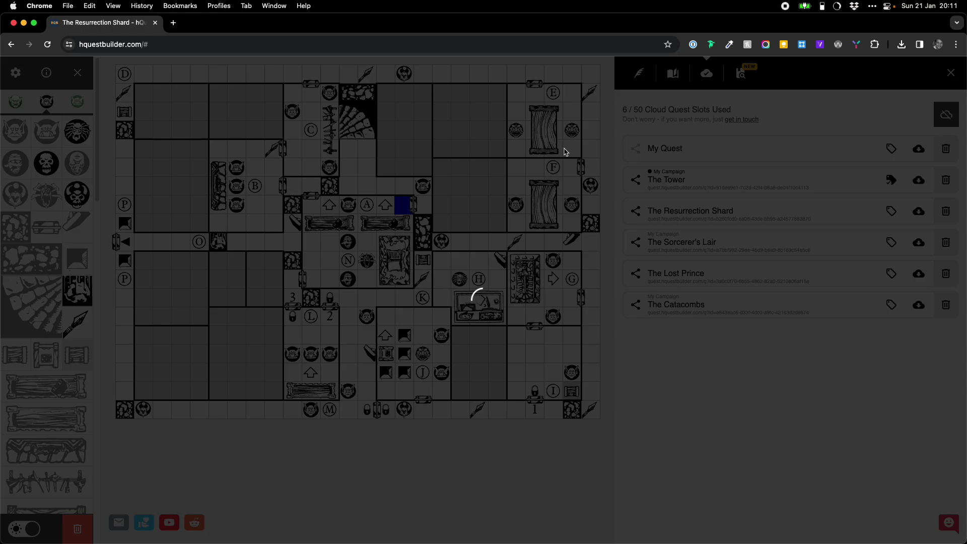